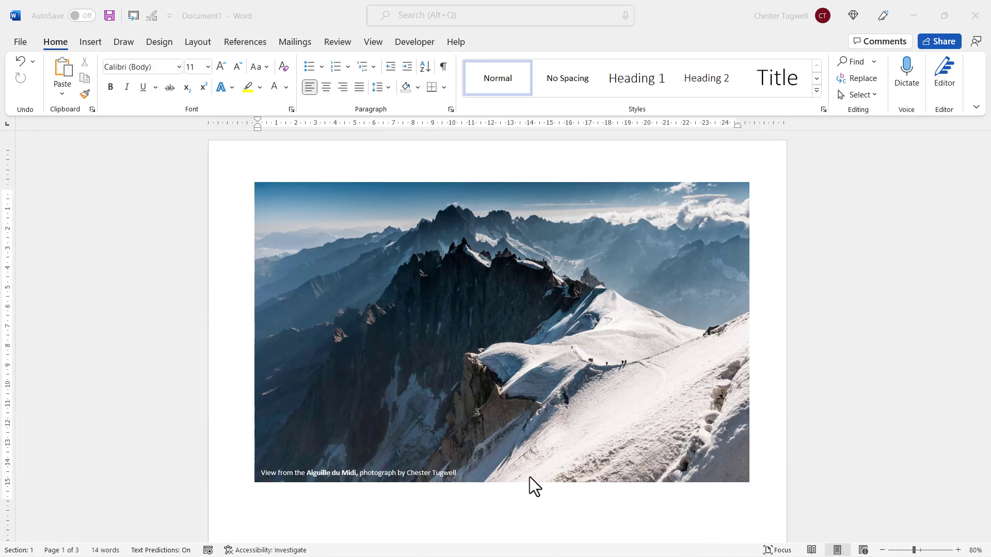
Scroll through the finished NO LIMITS example pages in Document1.
scroll(530, 477, "down", 5)
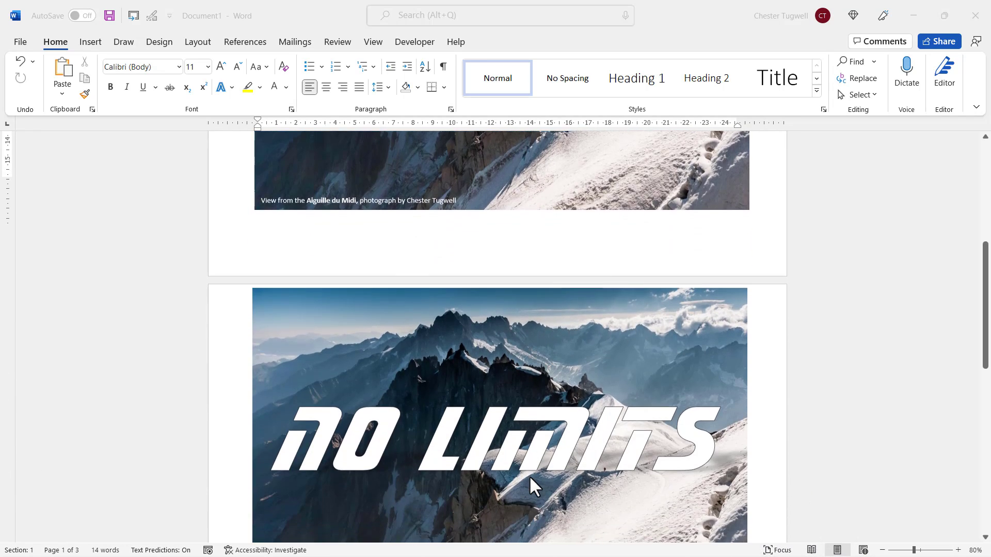
scroll(529, 477, "down", 3)
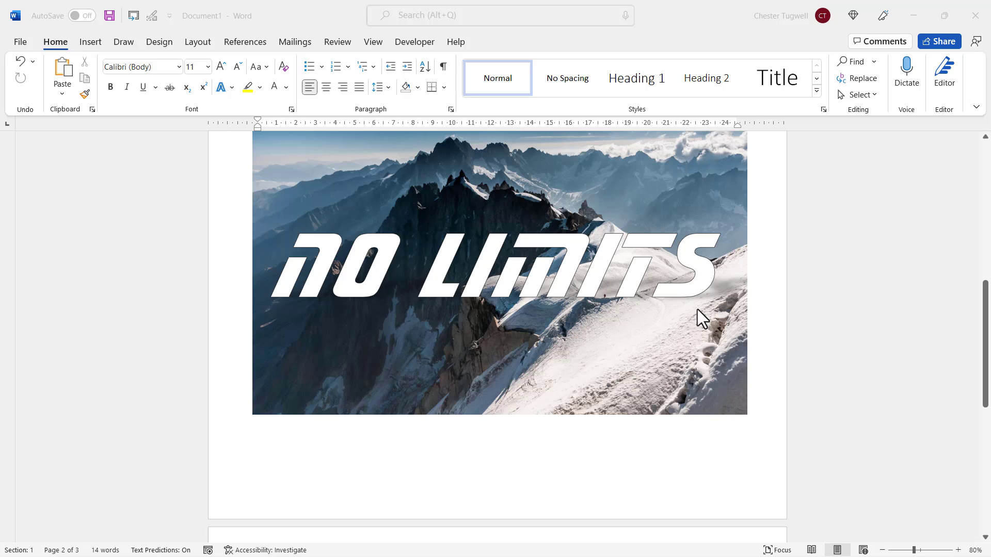
scroll(512, 311, "down", 6)
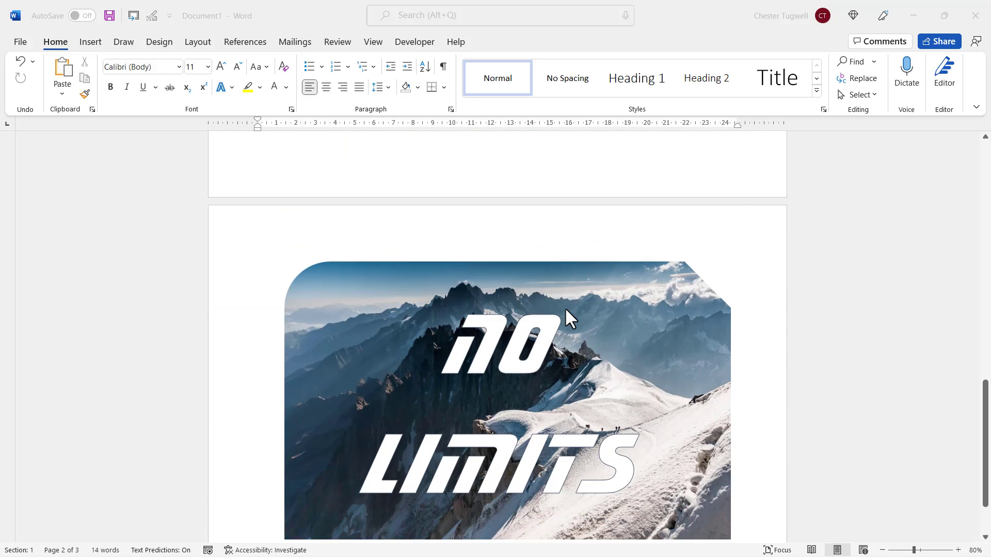
scroll(565, 308, "down", 1)
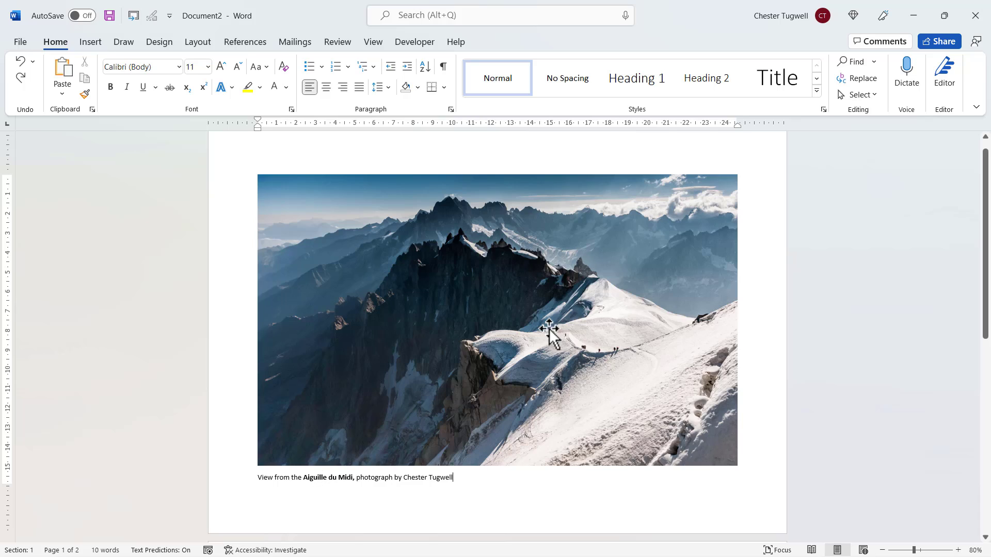
Set the mountain photo's wrapping to Behind Text, then place the caret in the caption.
left_click(561, 310)
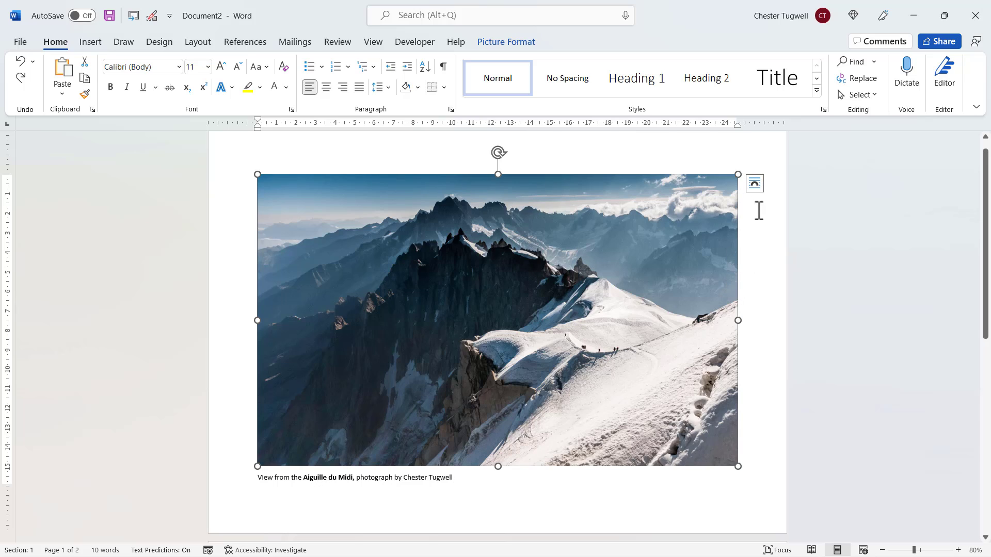
left_click(756, 184)
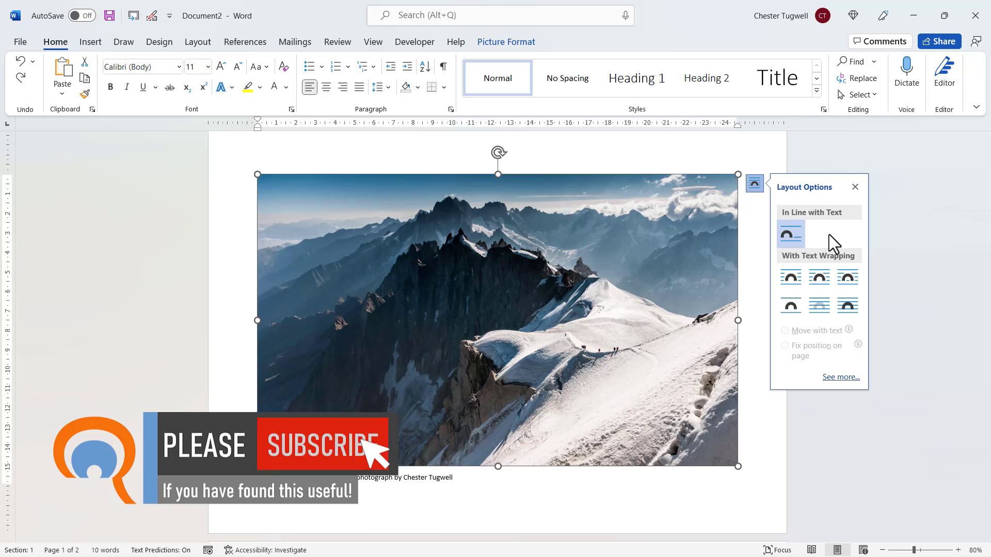
left_click(821, 308)
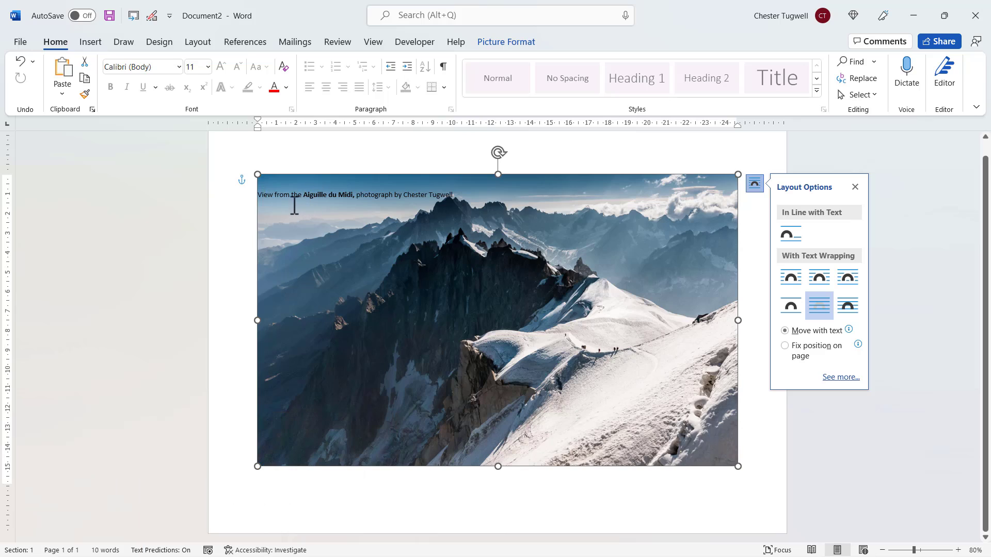
left_click(259, 194)
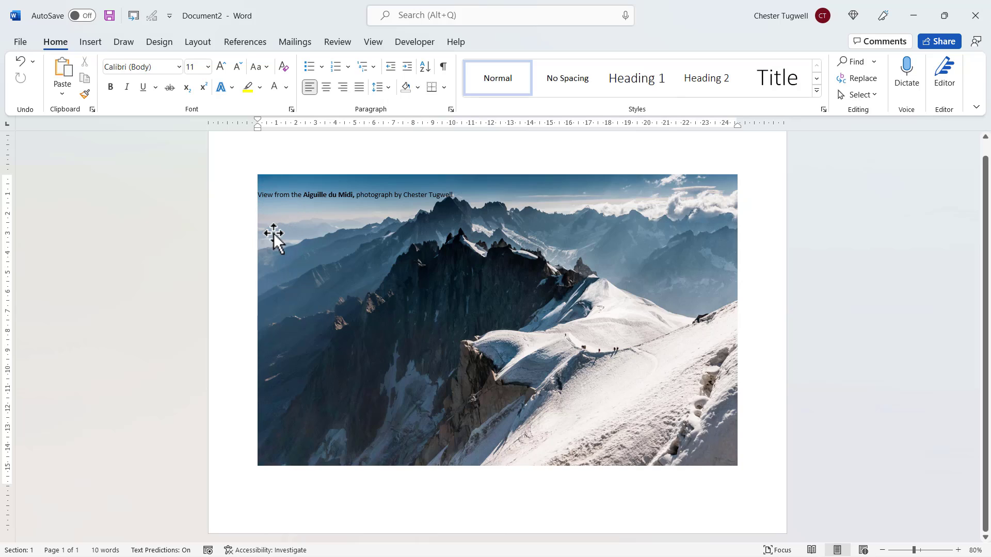
Push the caption down over the photo and make its text white.
key("ctrl+z")
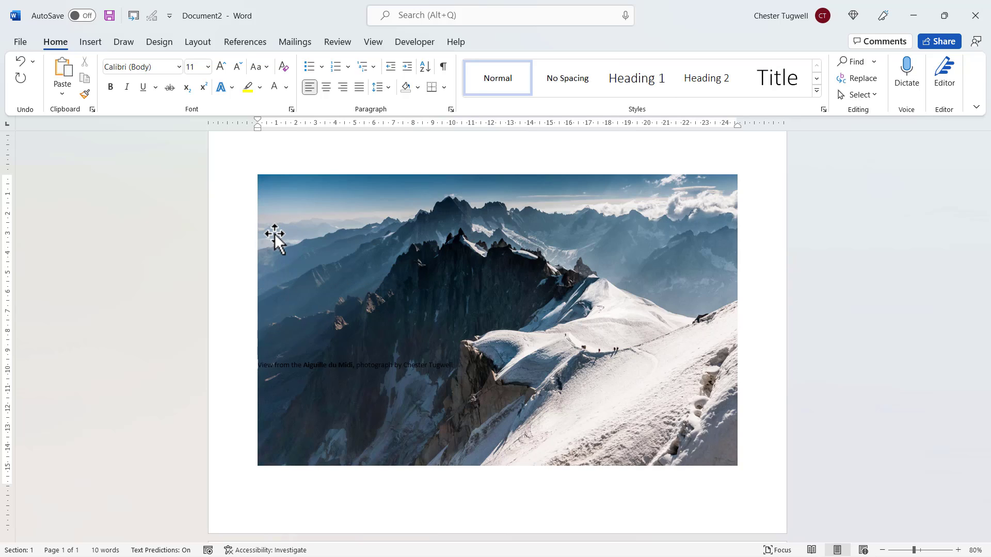
key("ctrl+z")
key("ctrl+z")
key("ctrl+z")
key("ctrl+z")
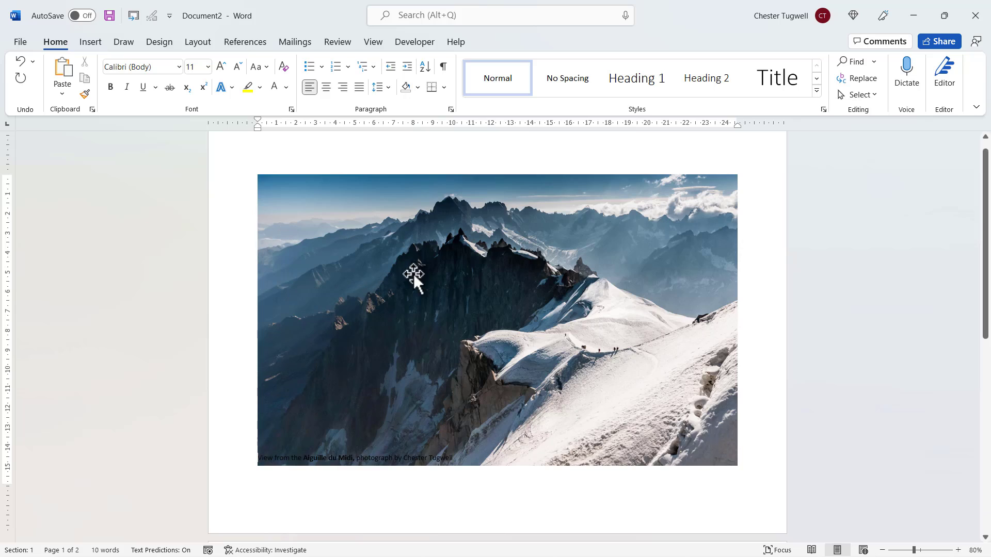
key("ctrl+z")
left_click_drag(260, 458, 481, 459)
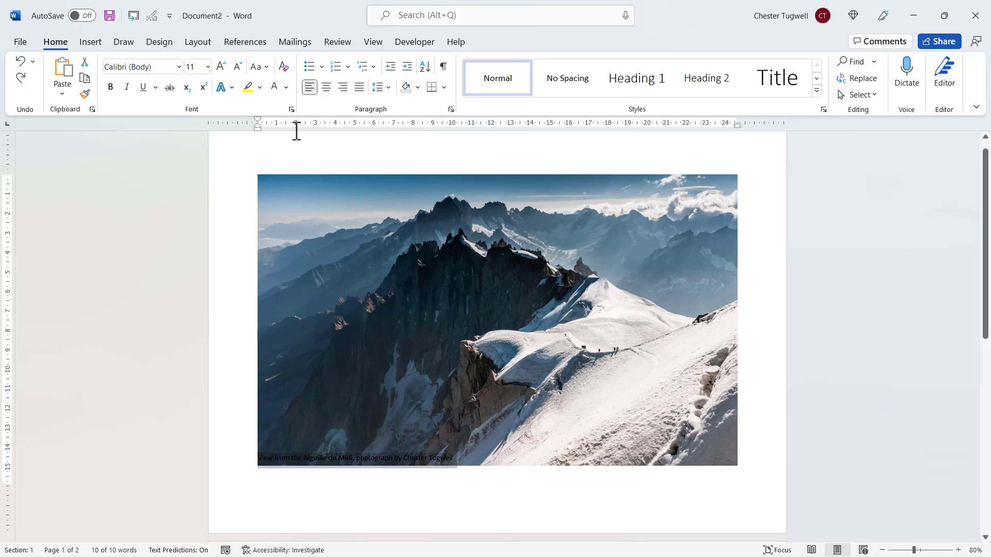
left_click(288, 87)
left_click(274, 140)
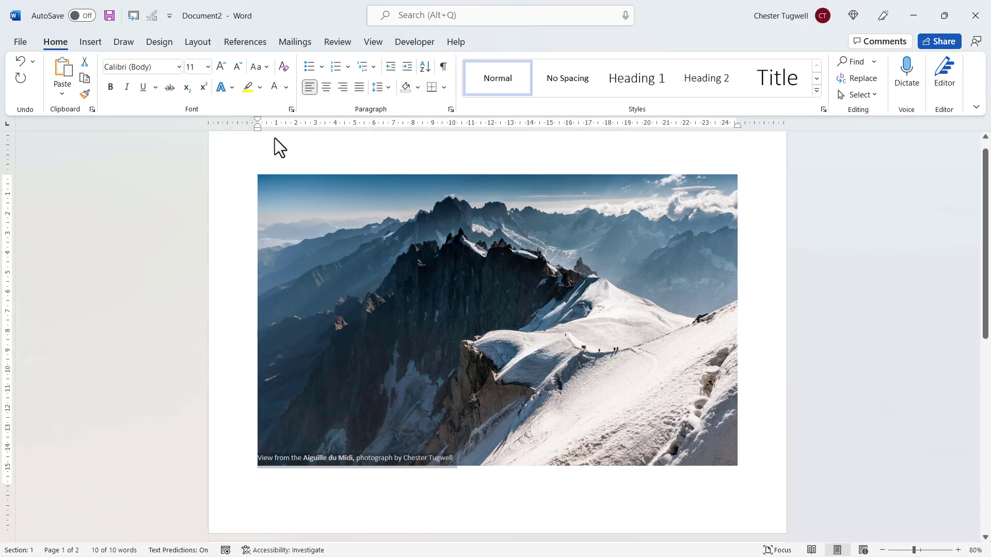
left_click(261, 460)
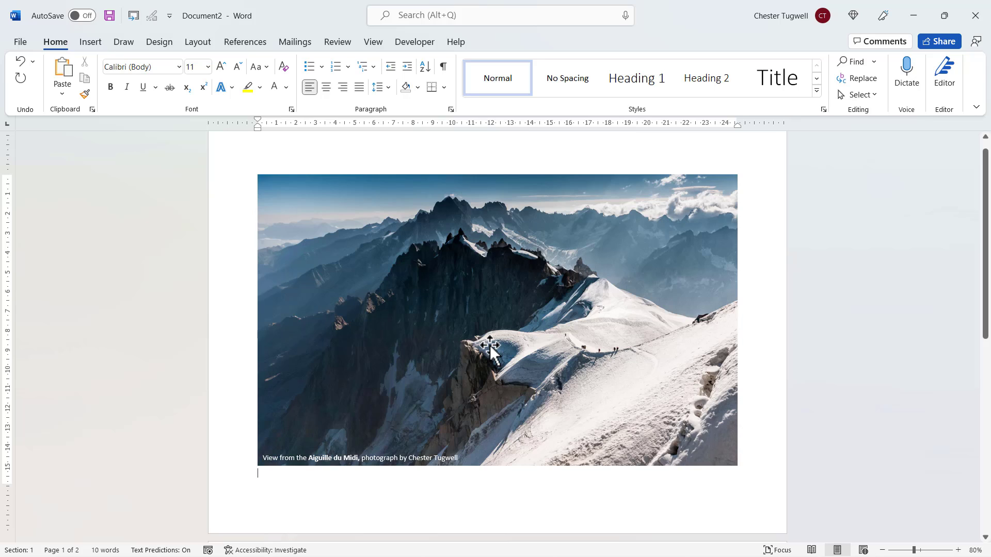
Try dragging the photo lower, undo the move, and return to the caption.
left_click_drag(490, 345, 491, 404)
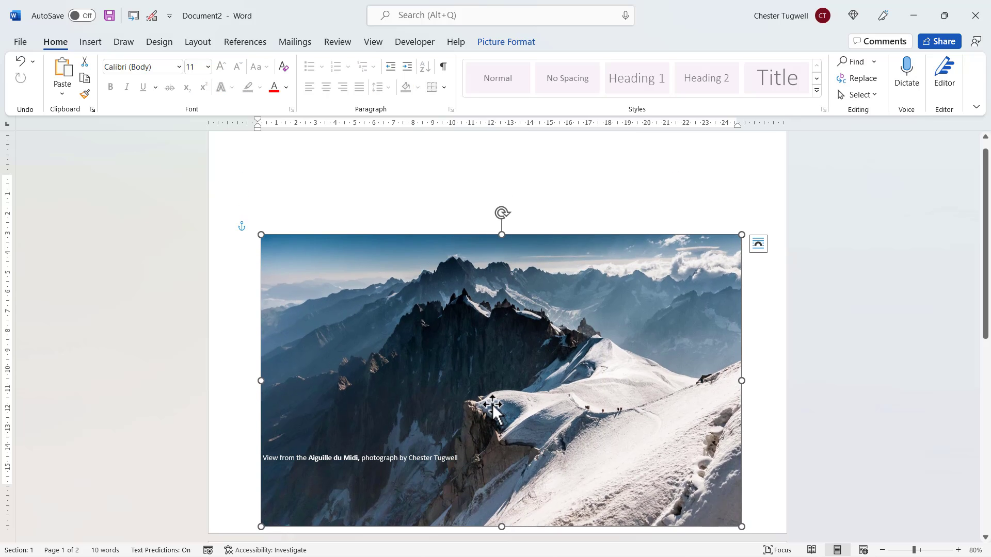
key("ctrl+z")
left_click(321, 483)
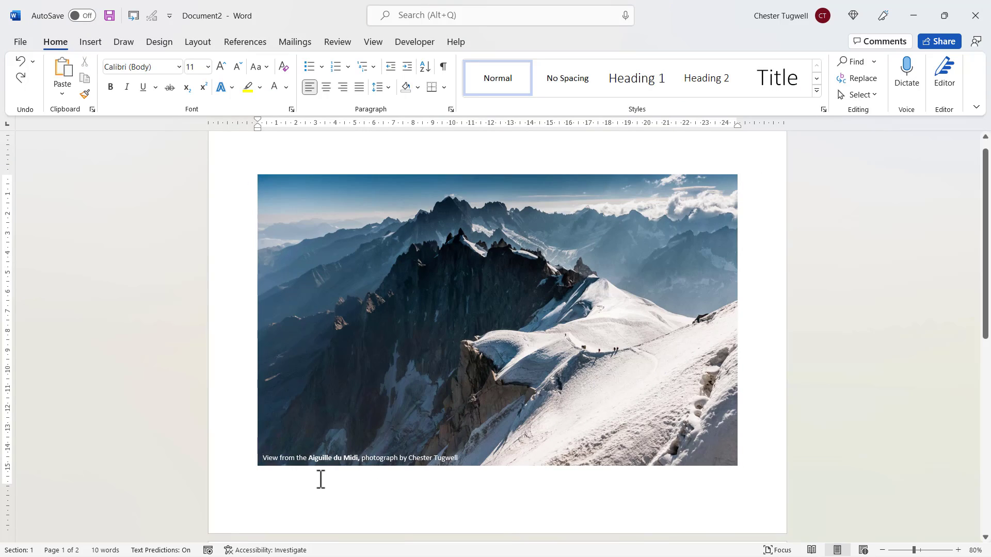
key("Return")
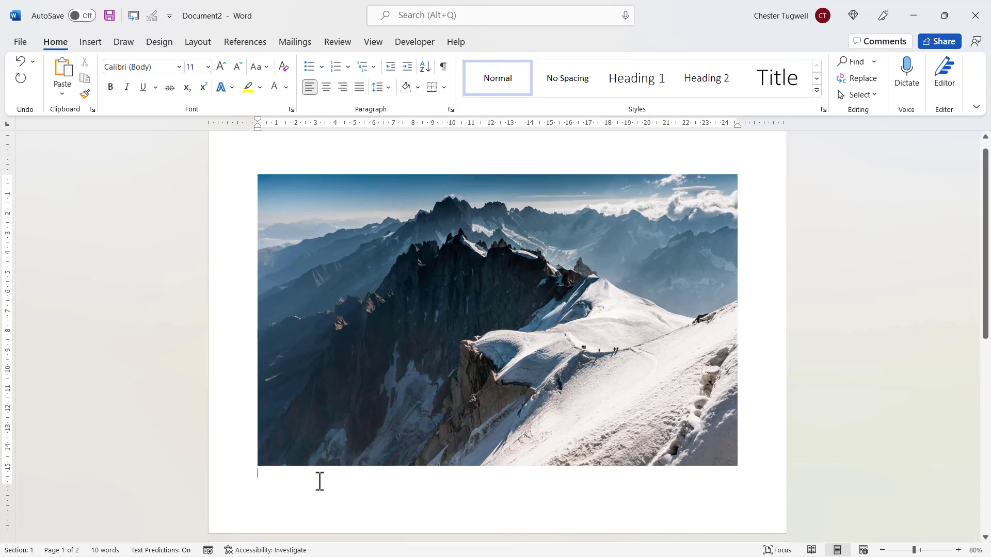
Revert the photo to In Line with Text and check its Layout Options.
key("BackSpace")
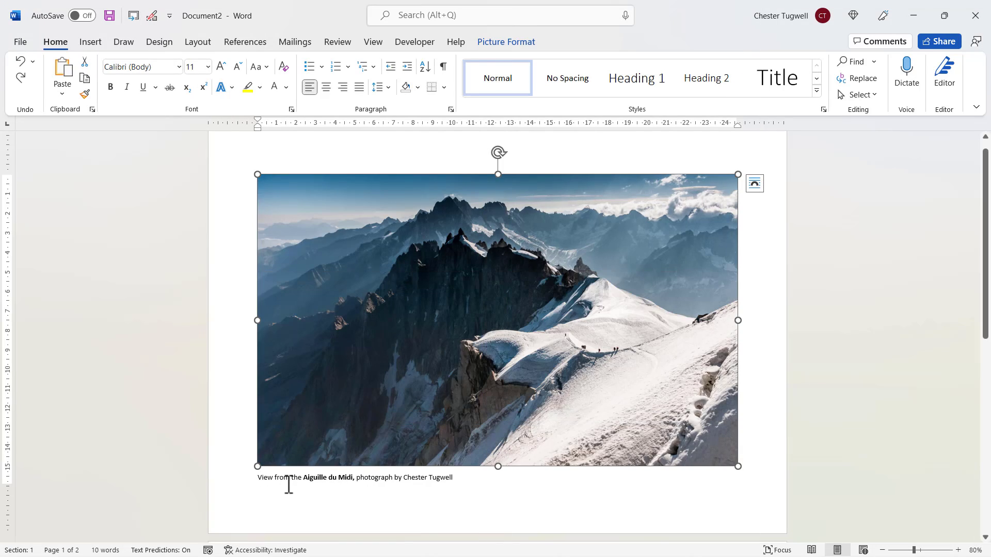
left_click(755, 184)
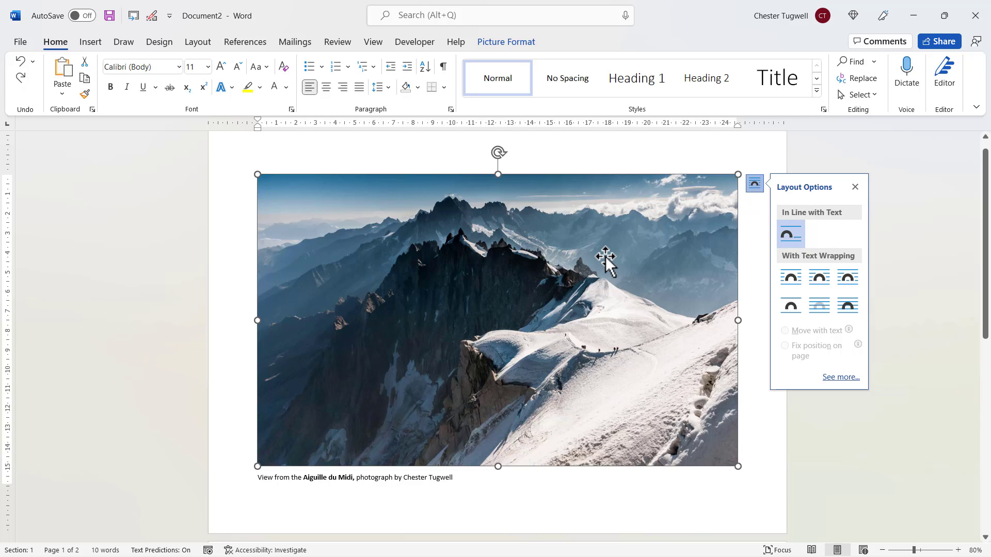
Cut the caption and photographer credit from beneath the photo.
left_click(407, 491)
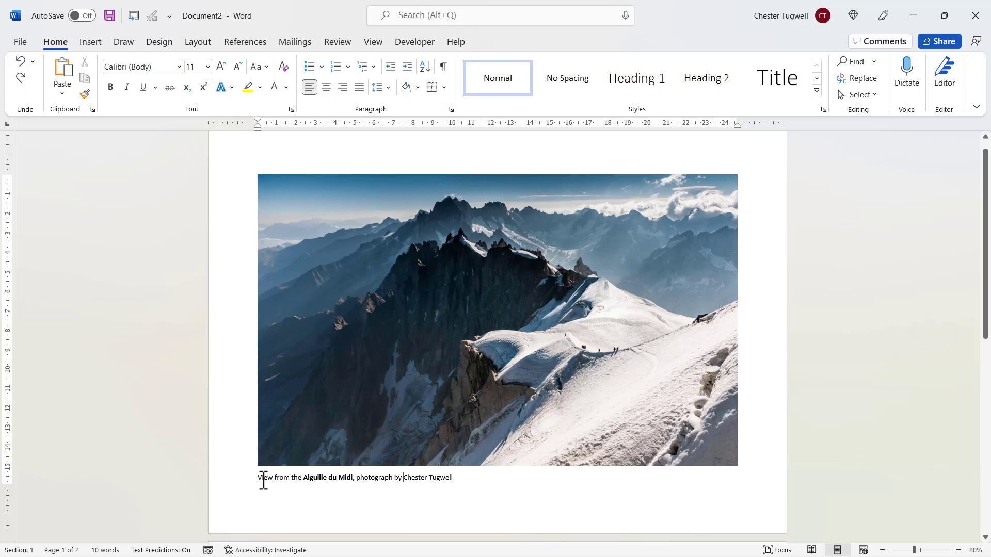
left_click_drag(257, 478, 449, 481)
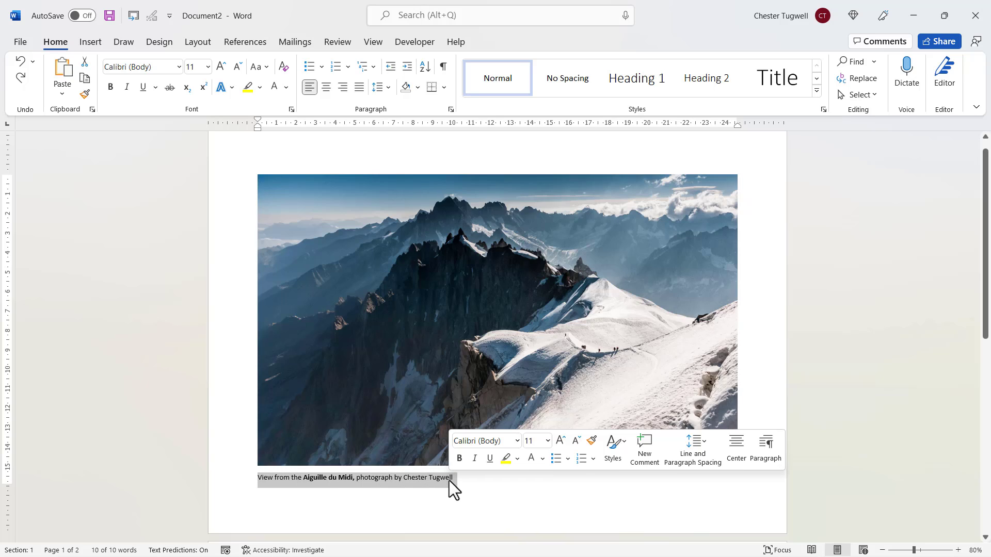
key("Delete")
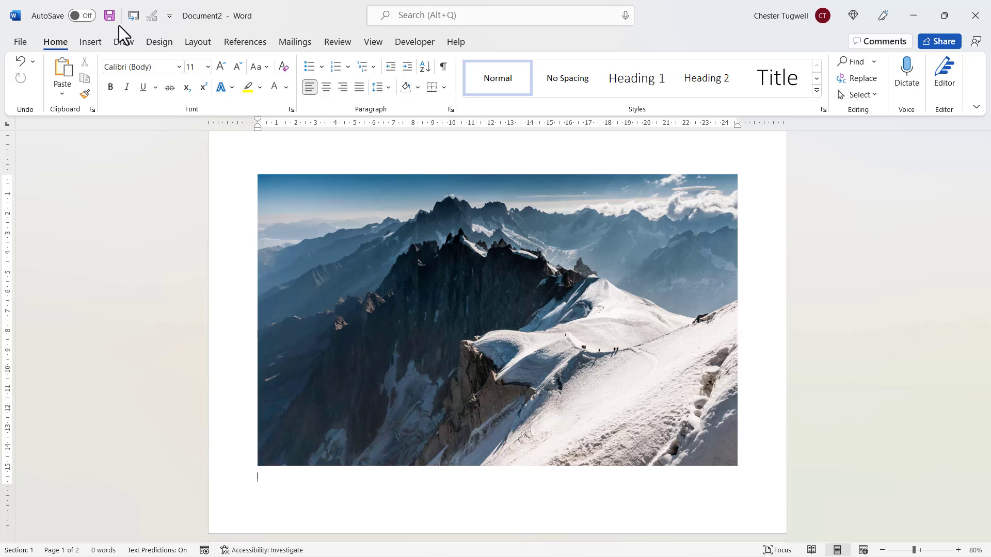
Draw a text box over the photo's lower-left, paste the caption, and widen it to fit.
left_click(99, 36)
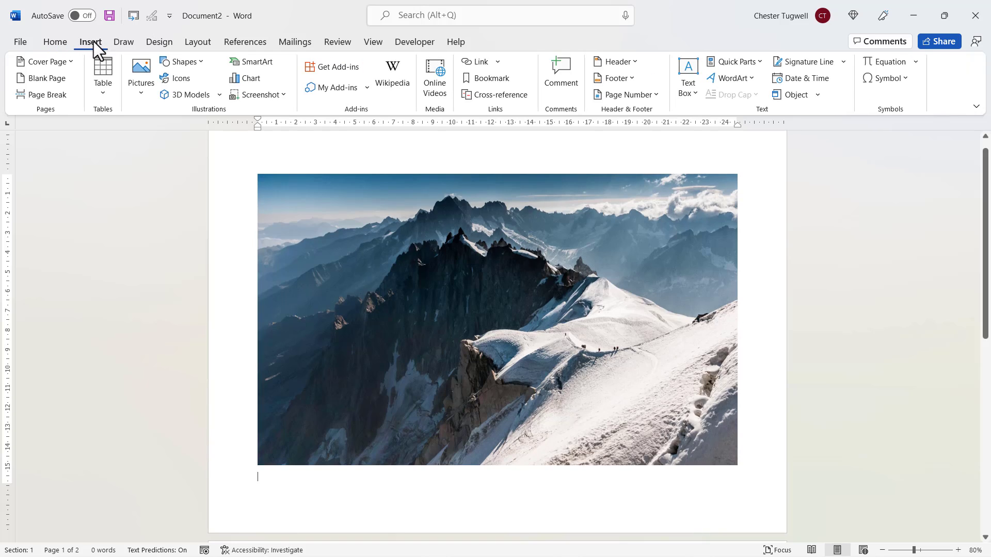
left_click(693, 92)
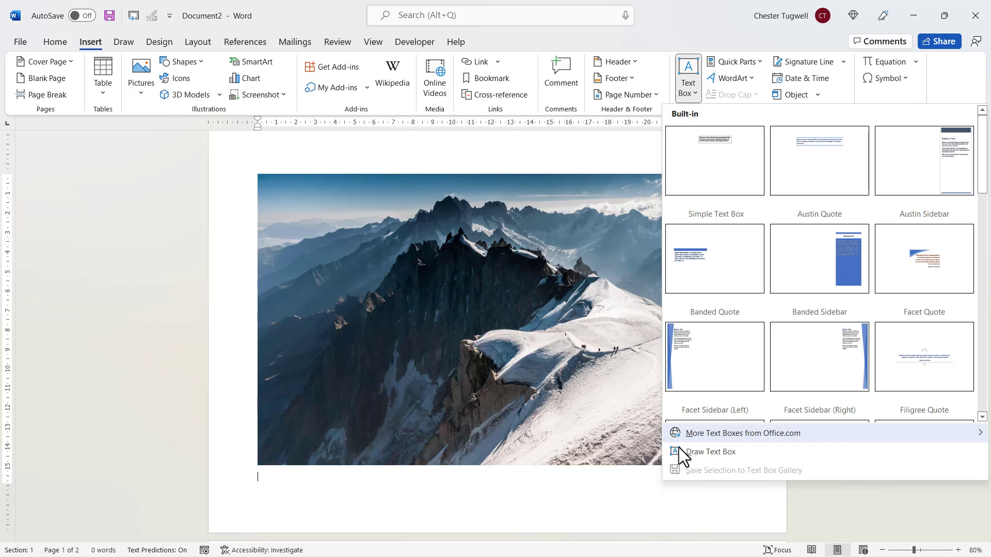
left_click(685, 453)
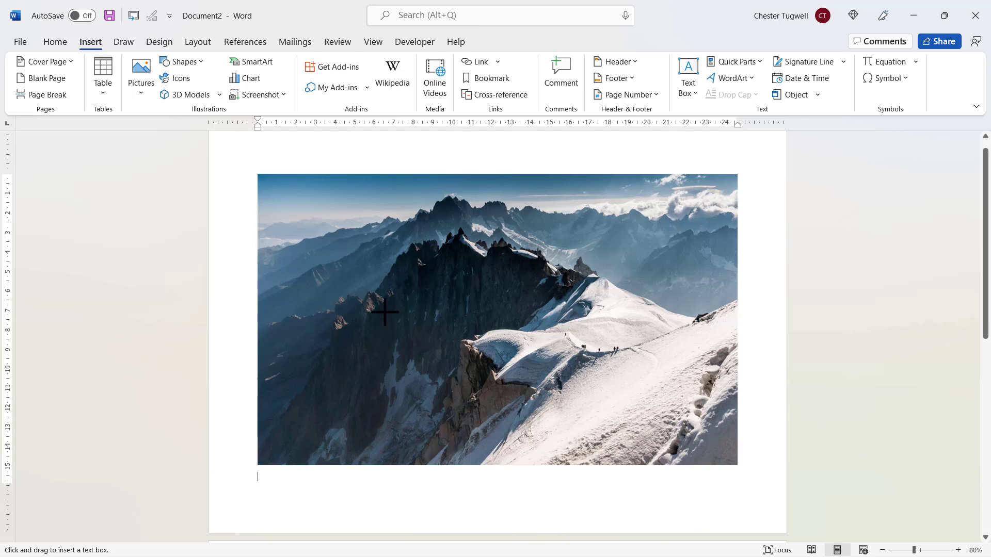
mouse_move(274, 438)
left_mouse_down()
mouse_move(274, 448)
mouse_move(332, 460)
mouse_move(425, 456)
left_mouse_up()
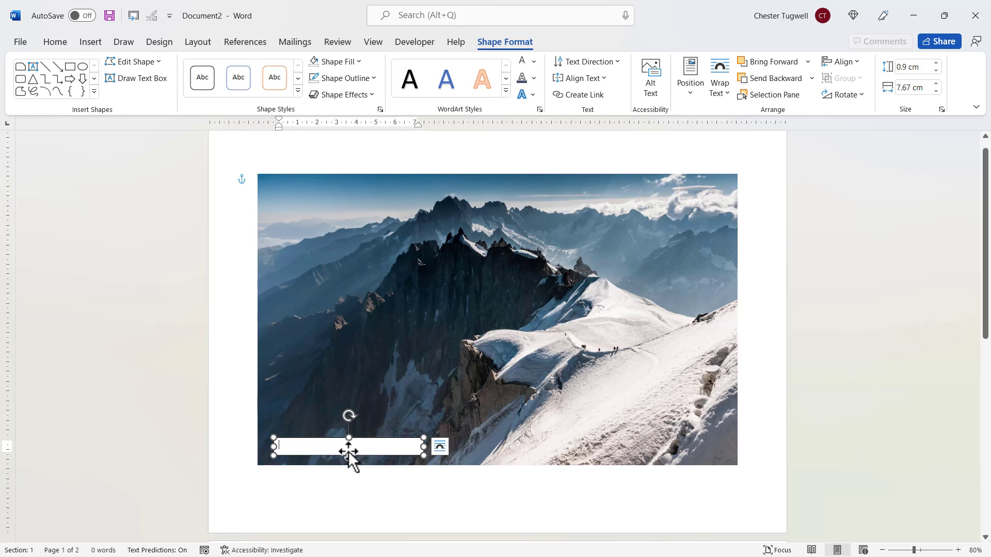
key("ctrl+v")
left_click_drag(423, 446, 483, 450)
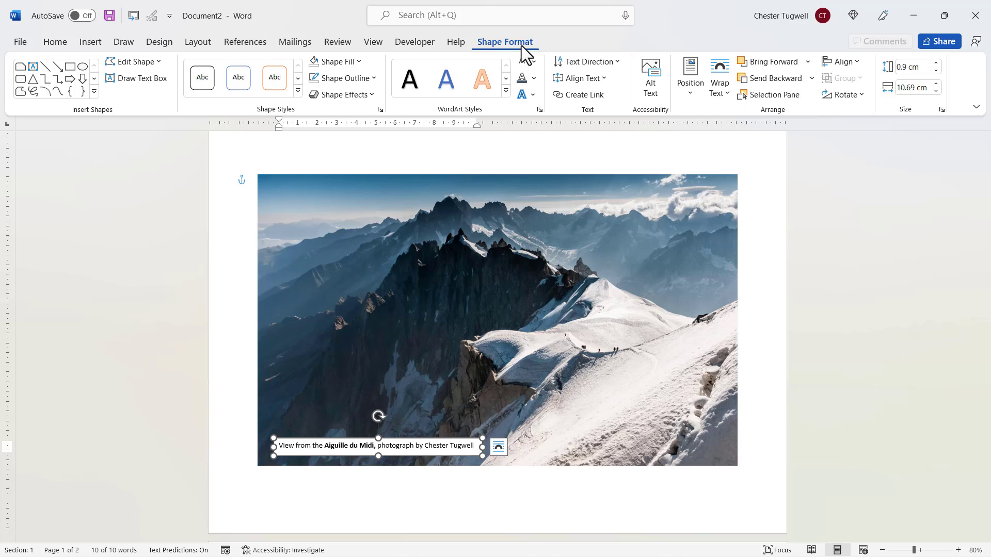
Give the caption text box No Fill and No Outline.
left_click(359, 62)
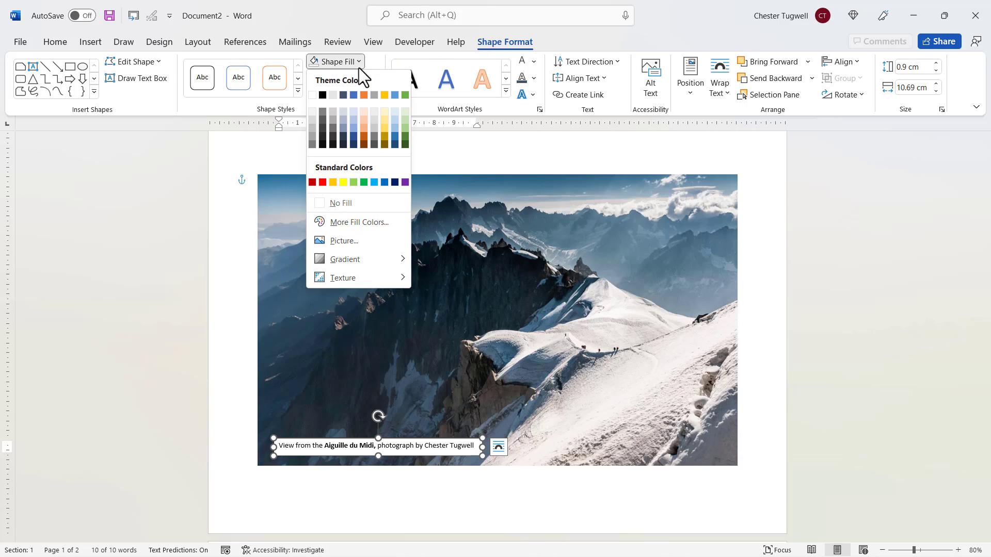
left_click(328, 202)
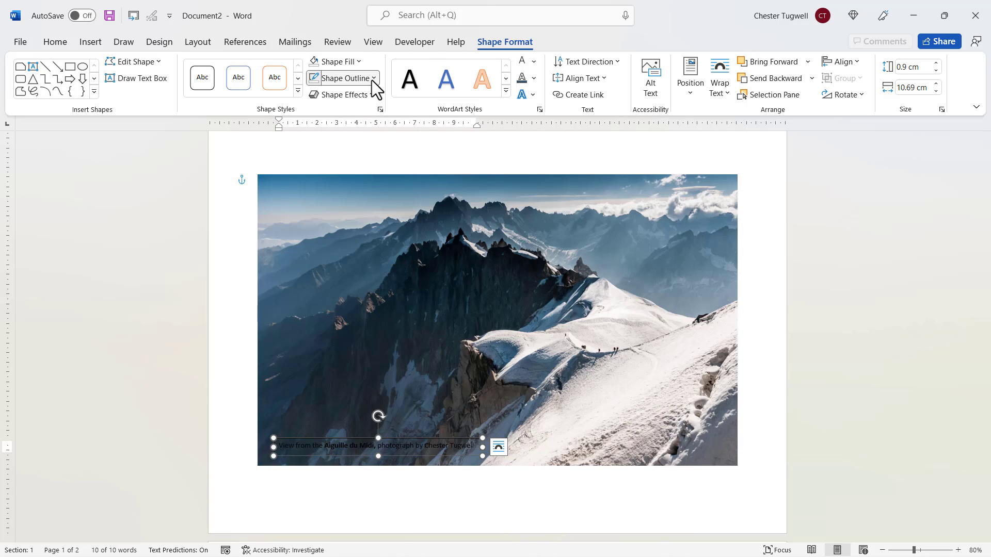
left_click(372, 78)
left_click(343, 220)
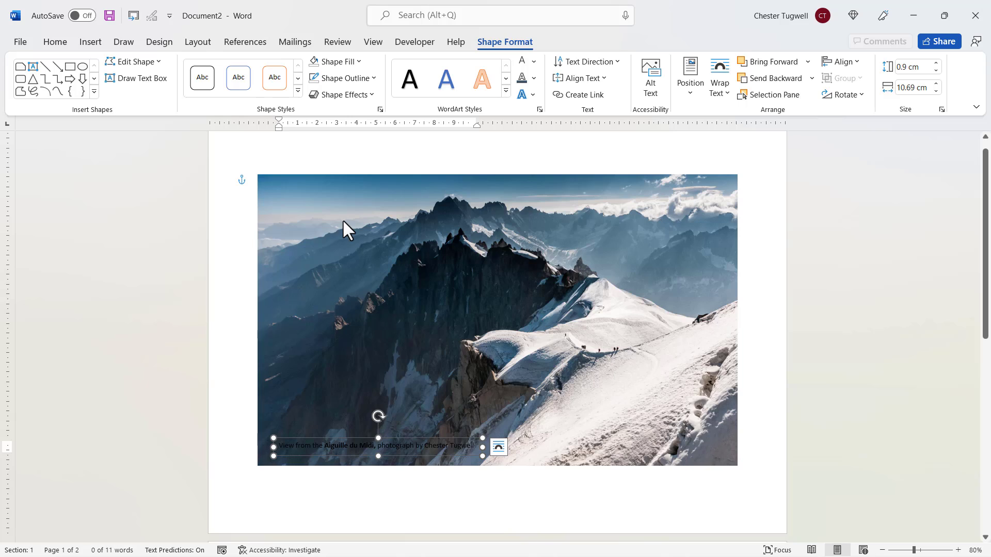
Set the caption's text fill to white and nudge the box slightly left.
left_click(535, 62)
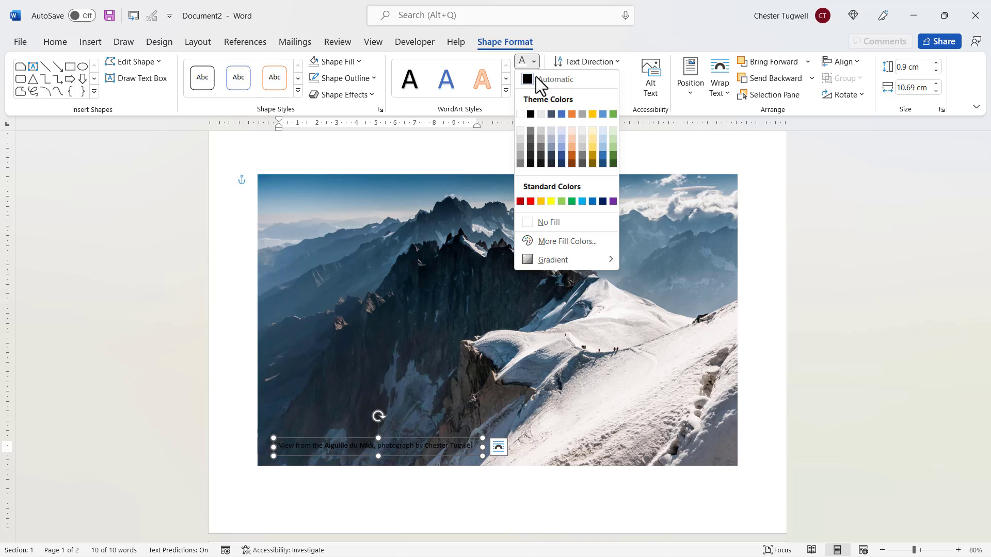
left_click(519, 116)
left_click(392, 462)
left_click(393, 438)
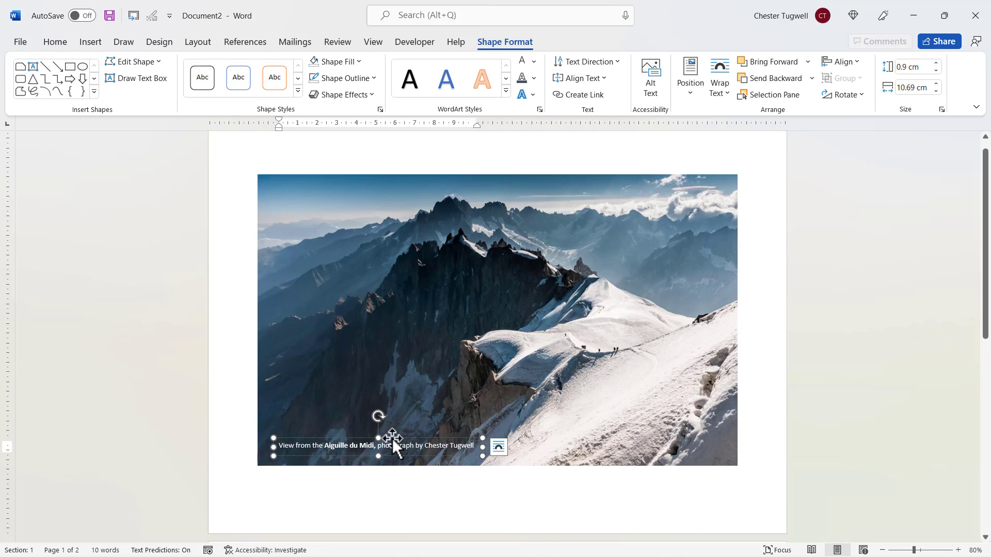
mouse_move(393, 439)
left_mouse_down()
mouse_move(401, 427)
mouse_move(388, 441)
left_mouse_up()
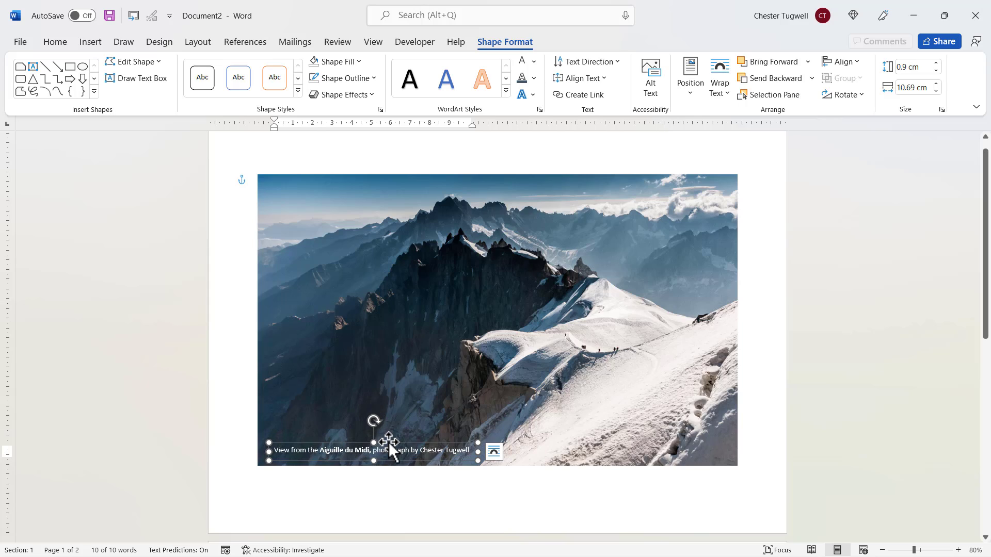
key("Escape")
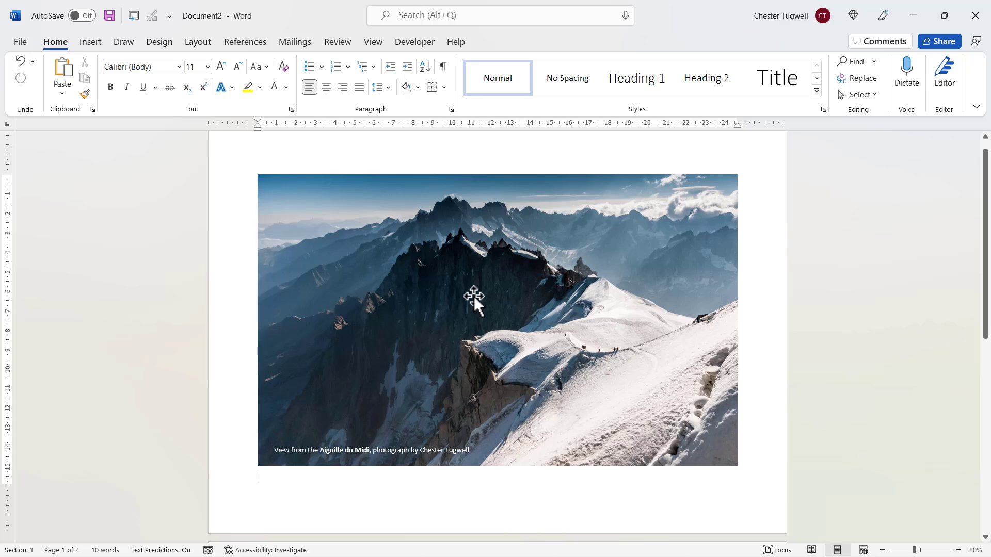
Switch the mountain photo to Square wrapping and drag it slightly right and down.
left_click(493, 266)
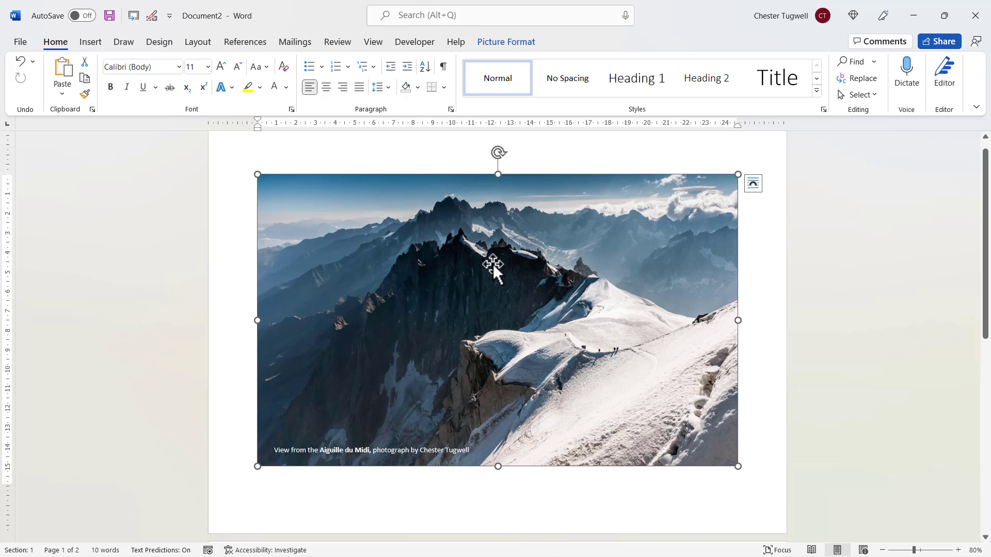
left_click(755, 184)
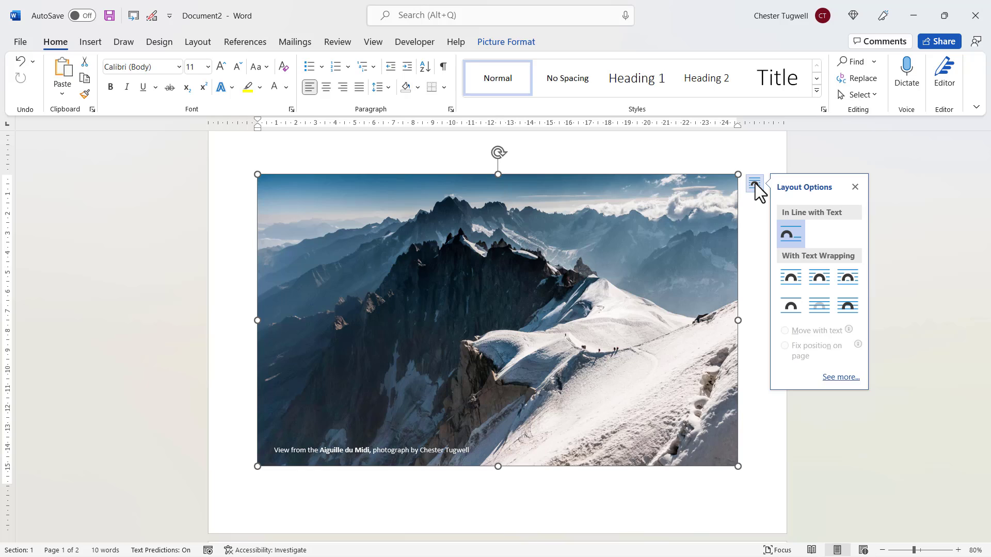
left_click(785, 285)
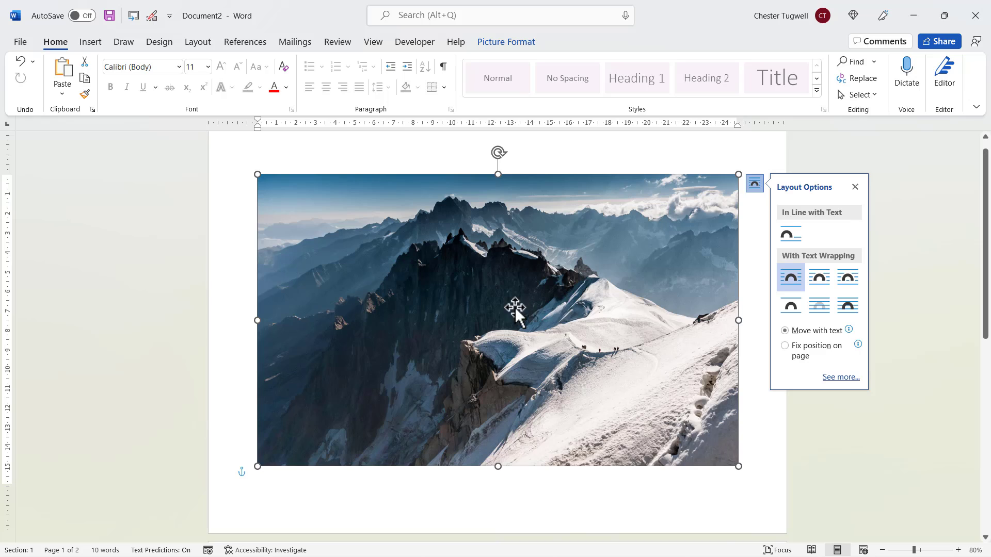
left_click_drag(557, 309, 556, 283)
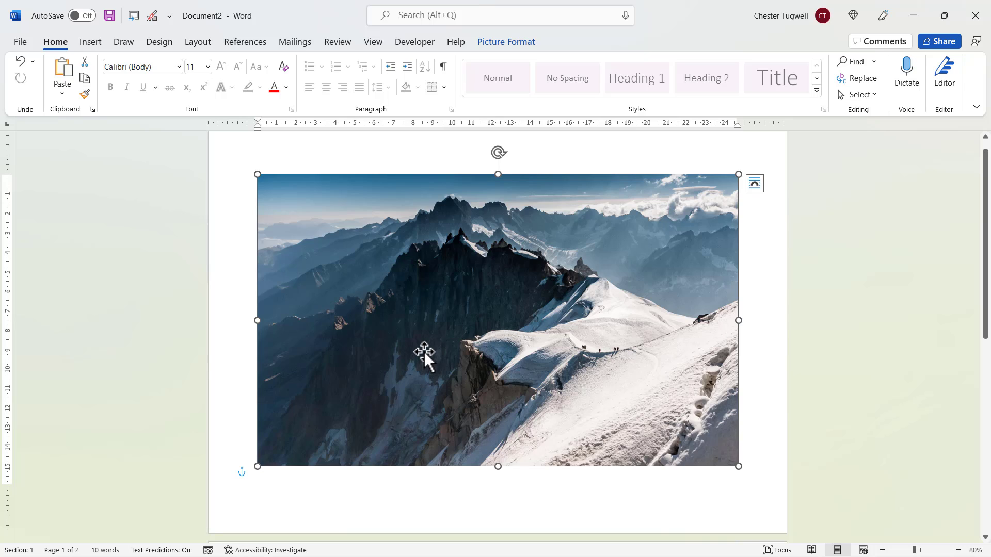
In the Selection Pane, move Text Box 7 above Picture 1, then select both objects.
left_click(507, 43)
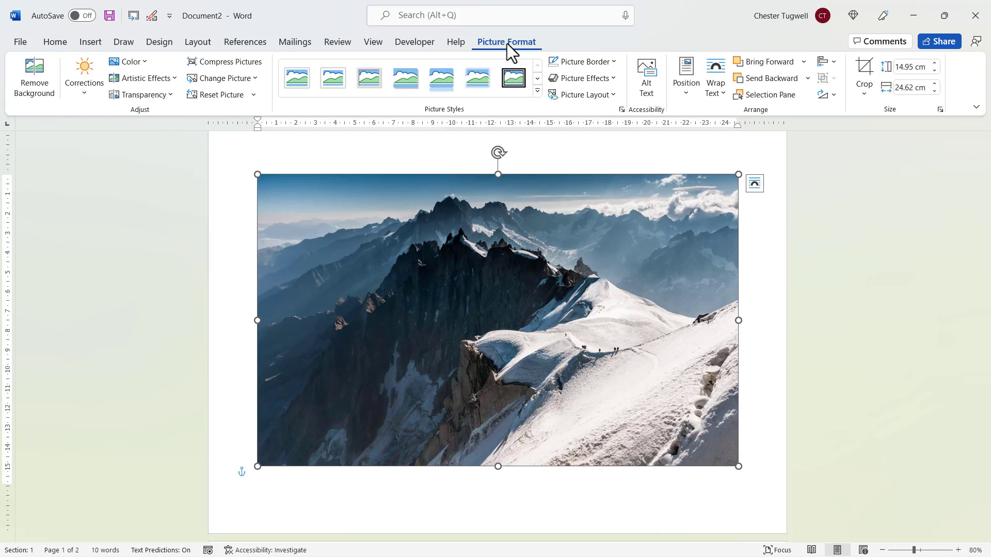
left_click(773, 95)
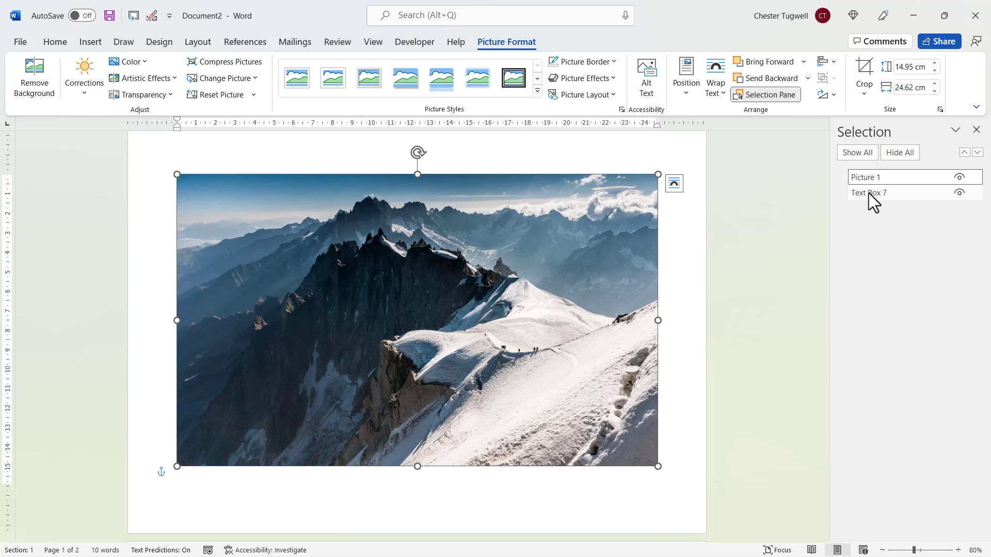
left_click(869, 193)
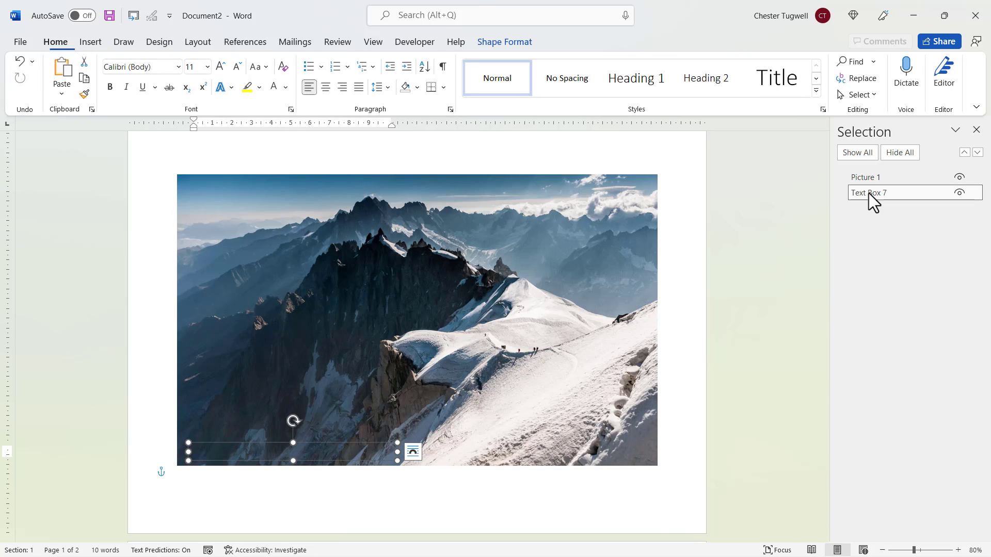
left_click(964, 153)
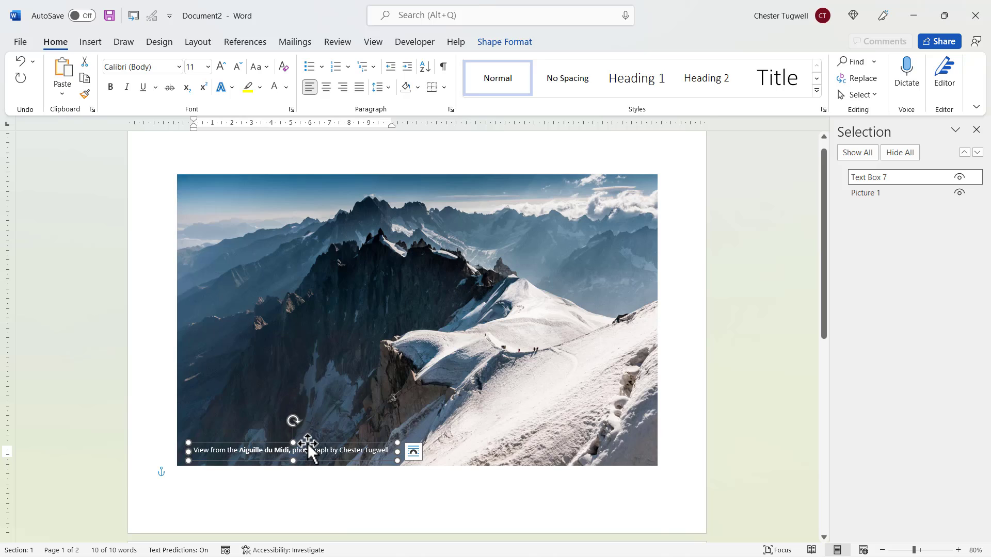
left_click(436, 284, "shift")
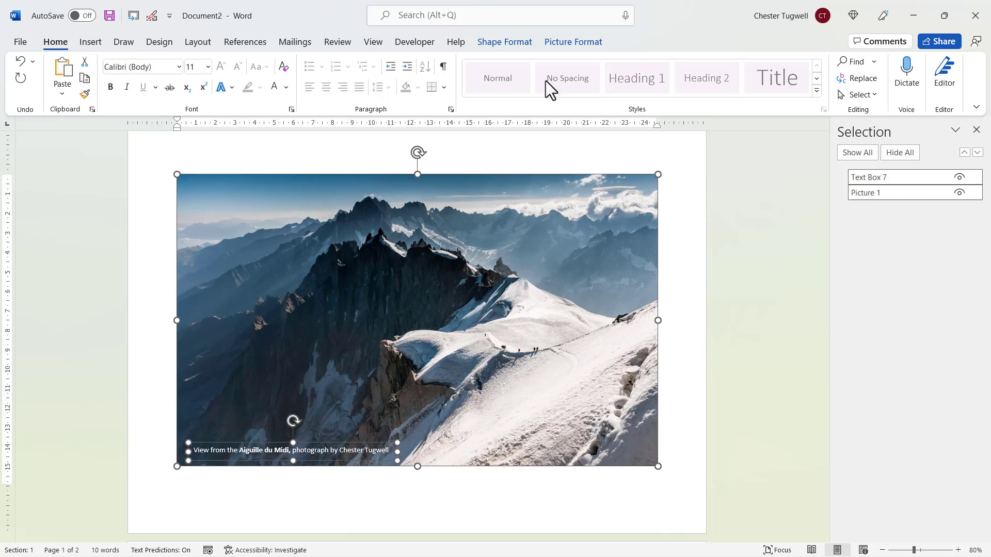
left_click(558, 40)
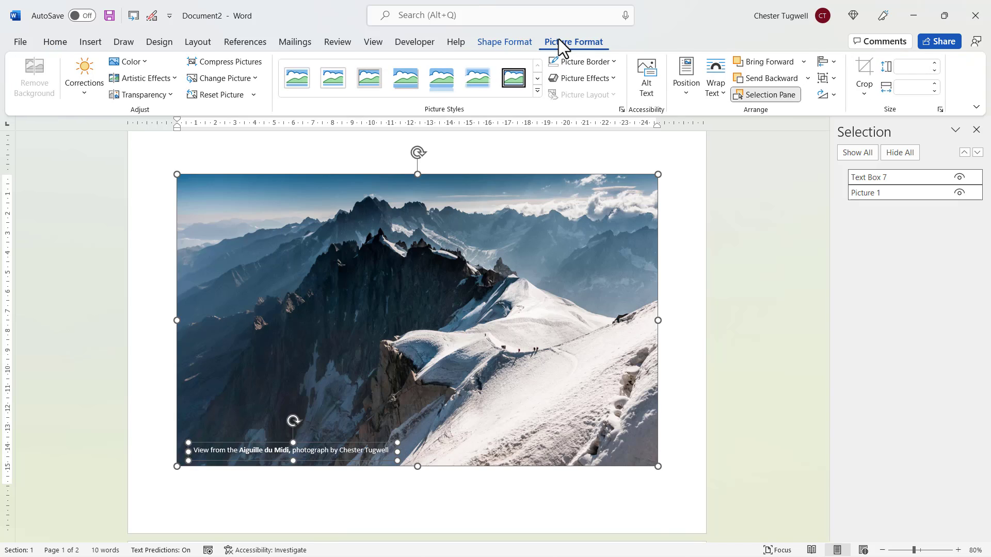
Group the photo with its caption text box and drag the group slightly down.
left_click(826, 78)
left_click(839, 97)
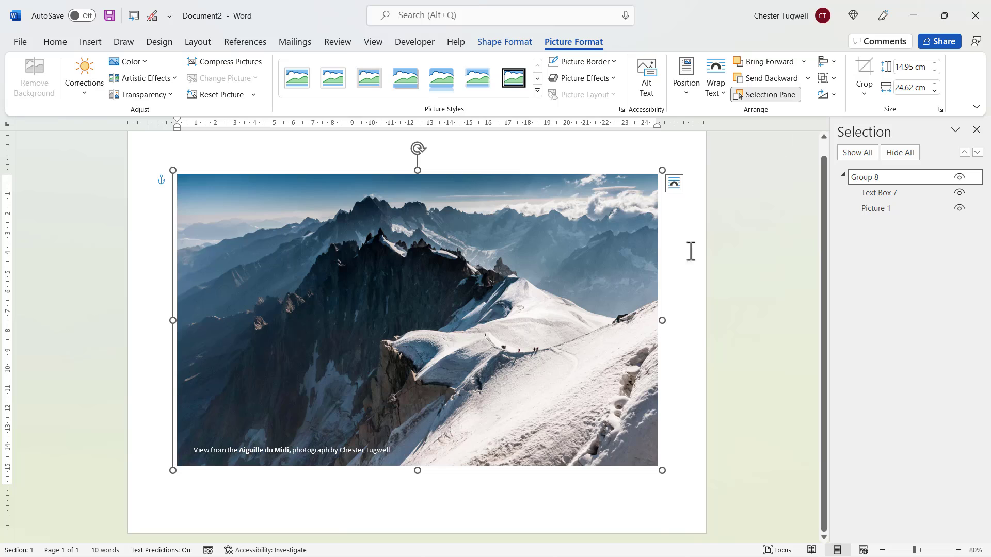
left_click(598, 504)
left_click_drag(558, 405, 558, 385)
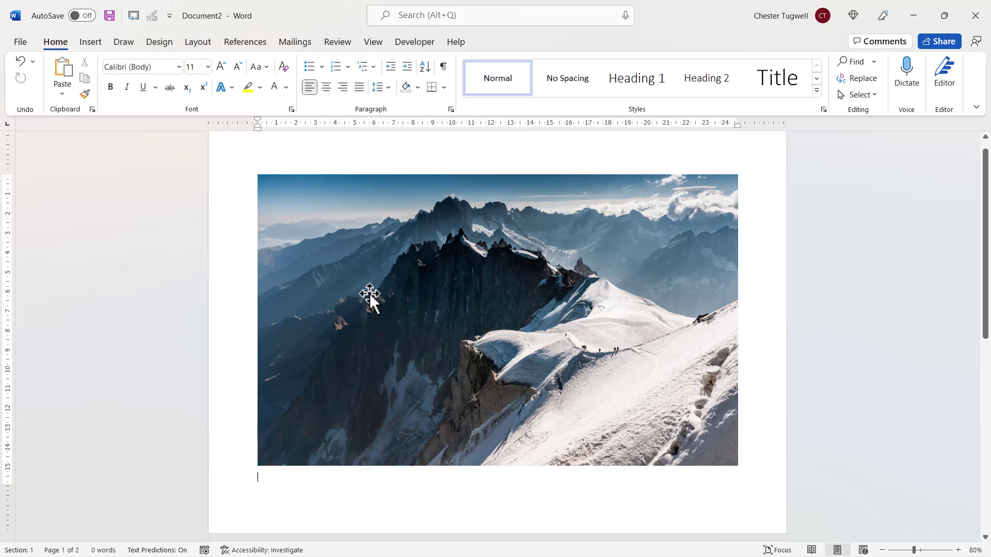
Insert outlined-style WordArt reading NO LIMITS and position it across the photo's centre.
left_click(93, 41)
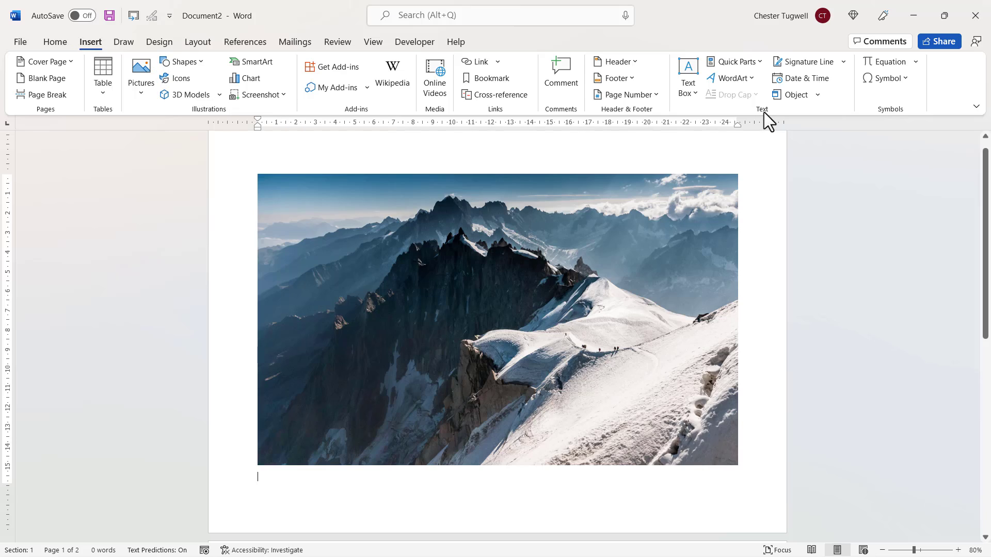
left_click(749, 80)
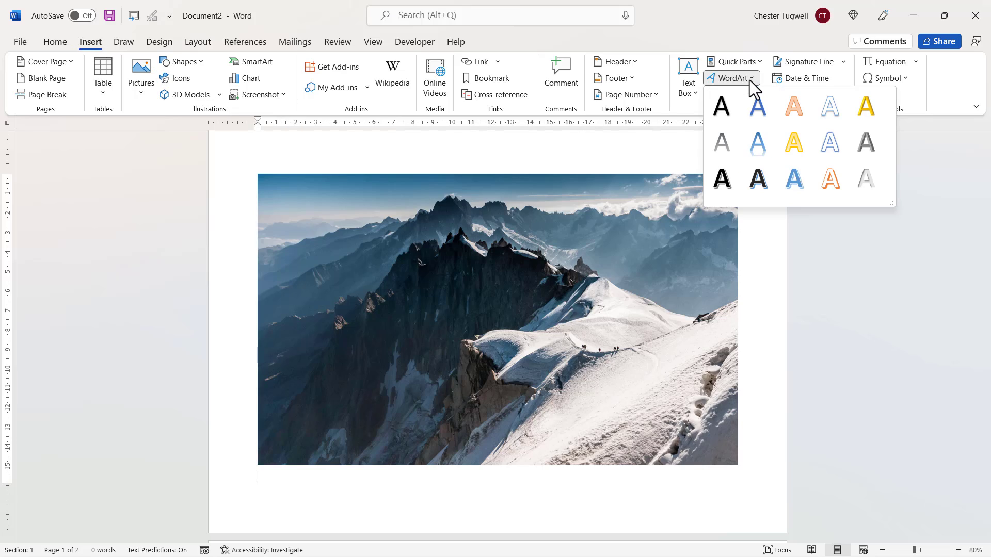
left_click(832, 107)
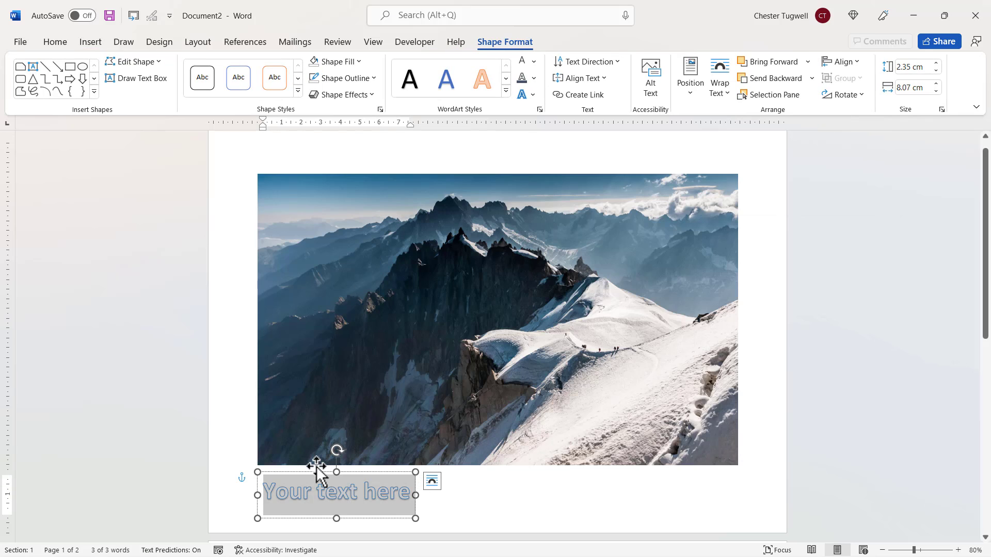
left_click_drag(317, 471, 338, 198)
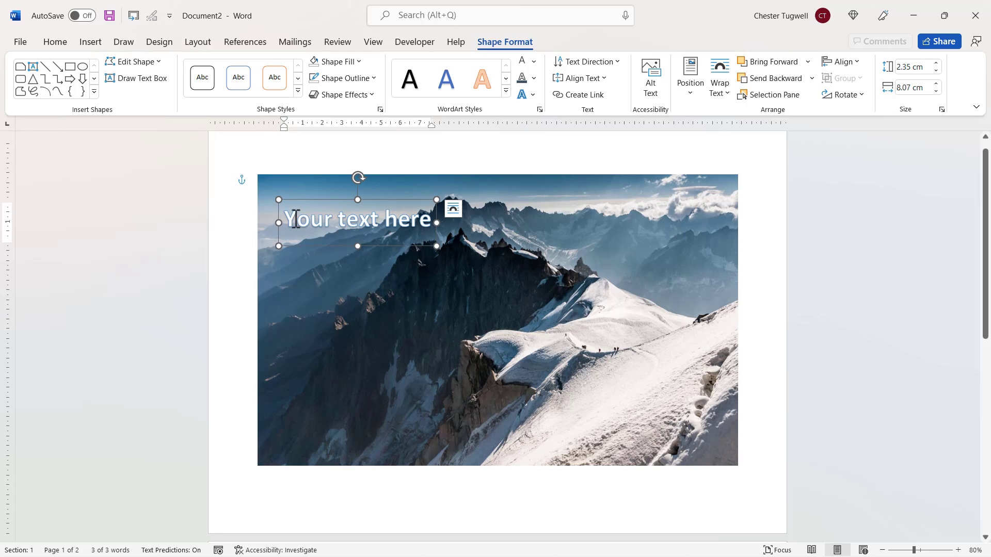
left_click_drag(288, 219, 433, 220)
type("NO LI")
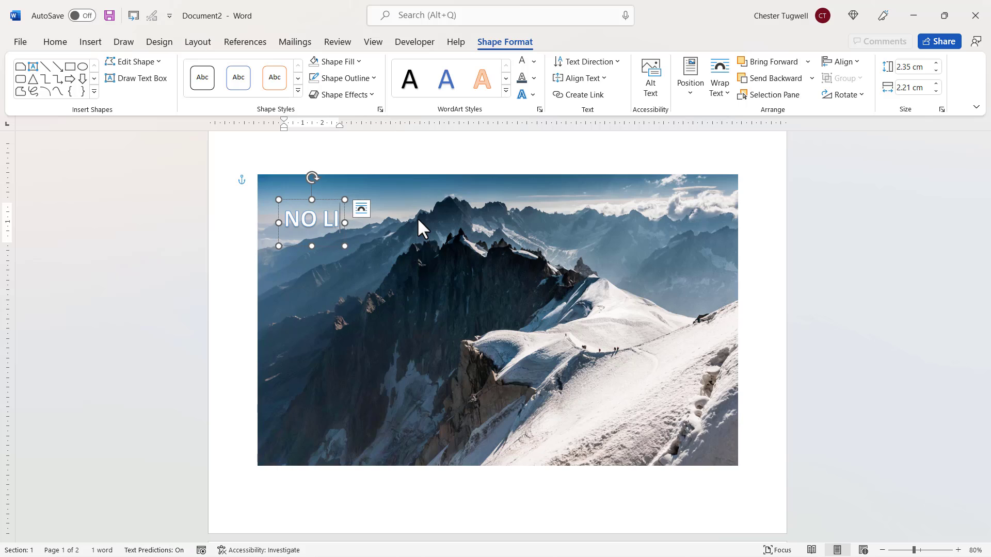
type("MITS")
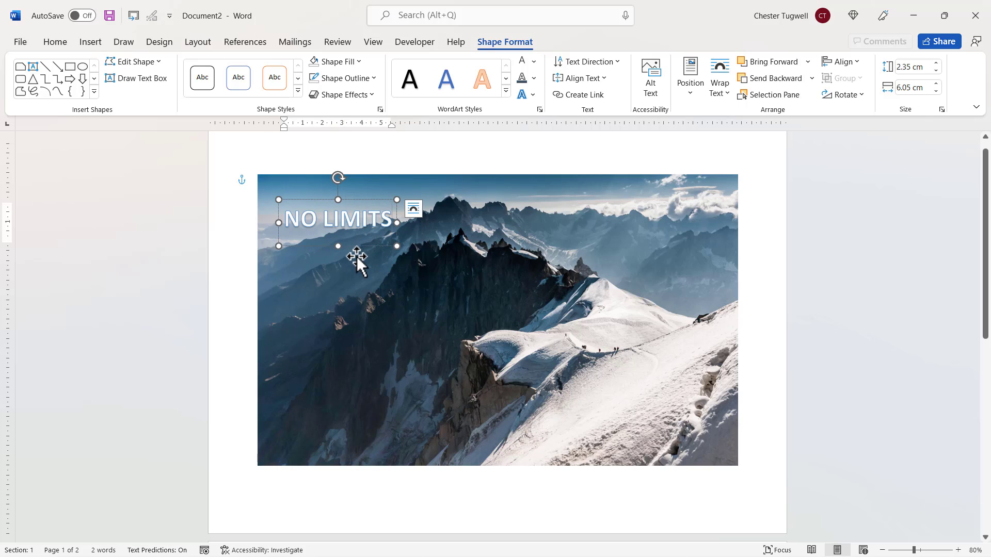
left_click_drag(368, 248, 716, 380)
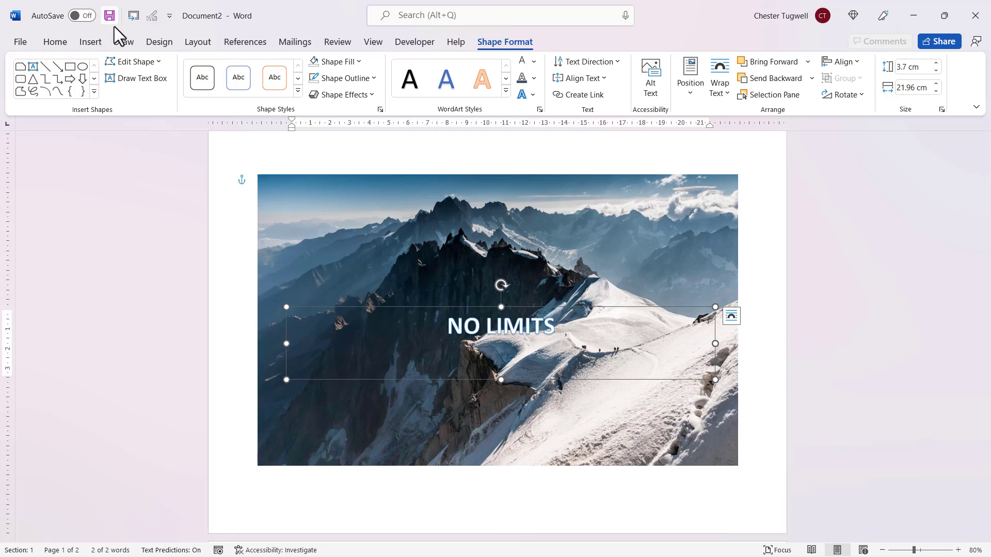
Enlarge NO LIMITS to 110 pt, stretch its text box taller, and set it in Sonic XBd BT.
left_click(57, 44)
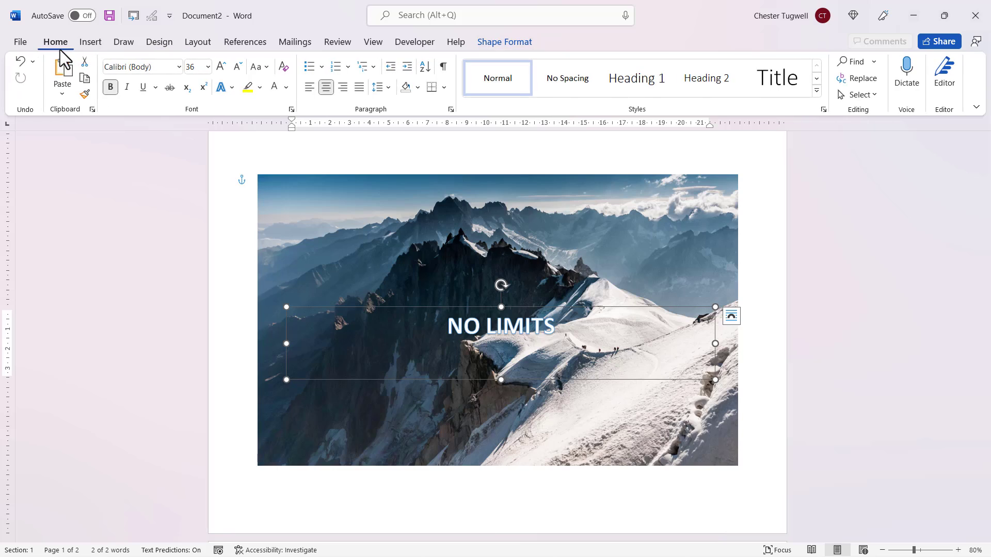
left_click(221, 67)
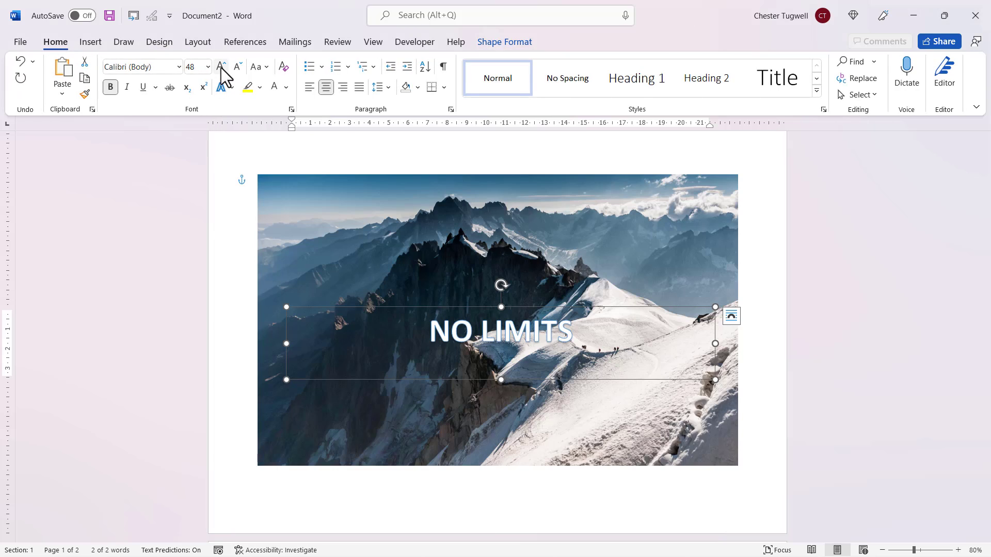
left_click(221, 67)
left_click(221, 67)
left_click(221, 67)
left_click(221, 68)
left_click(221, 67)
left_click_drag(501, 380, 498, 399)
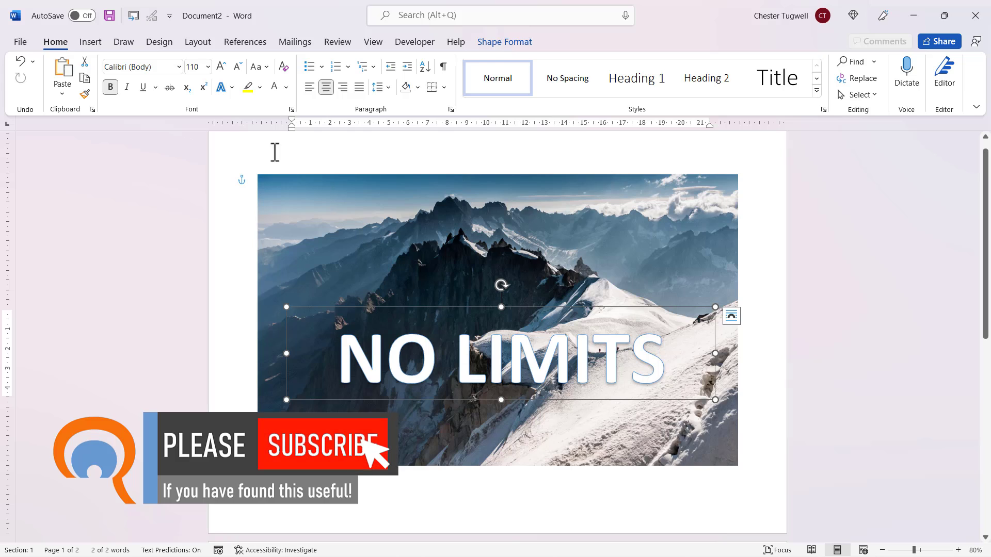
left_click(179, 68)
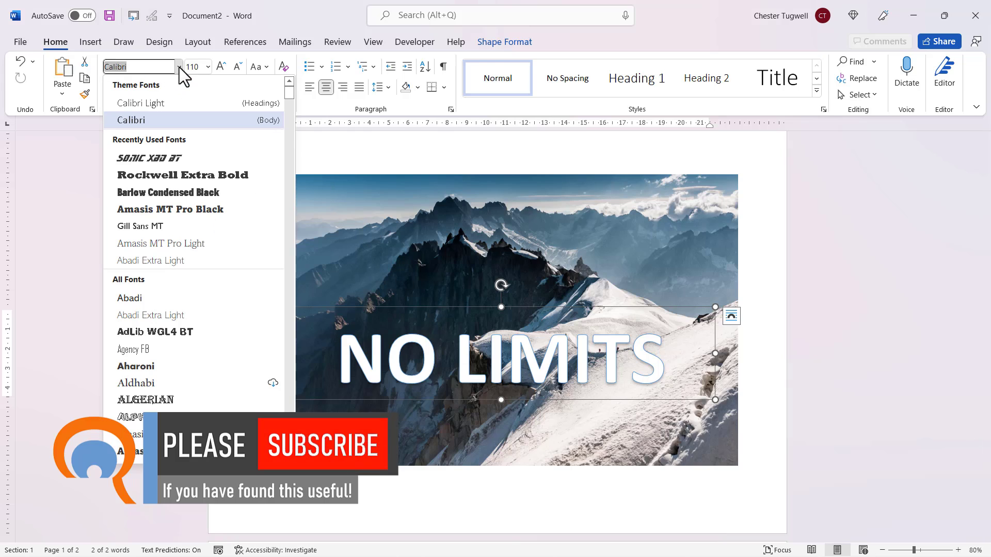
left_click(140, 158)
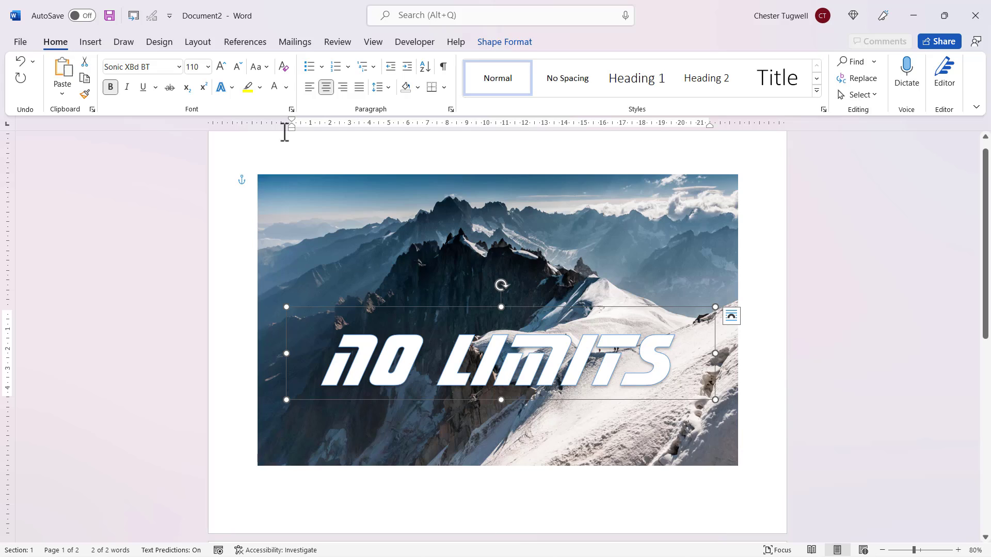
Give the NO LIMITS text a black outline.
left_click(231, 89)
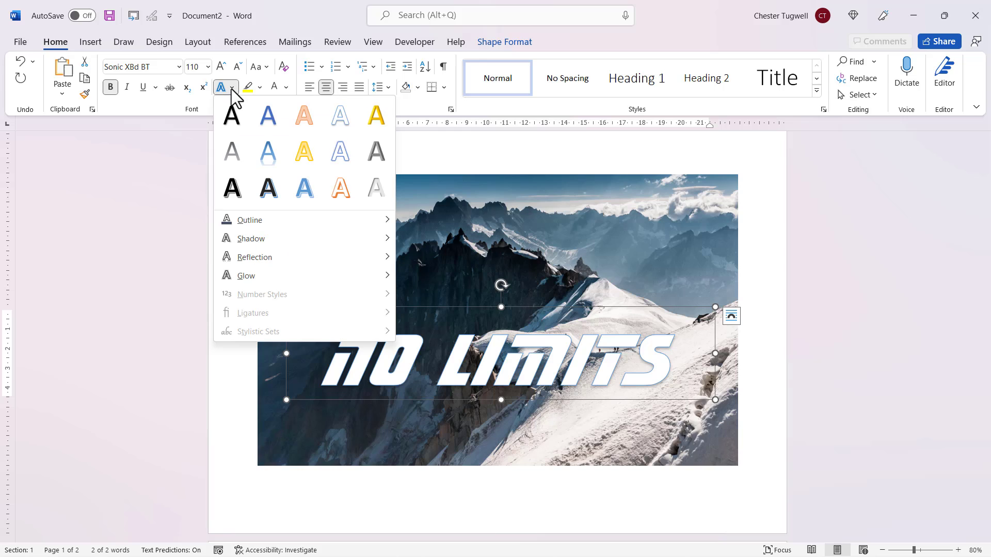
mouse_move(247, 221)
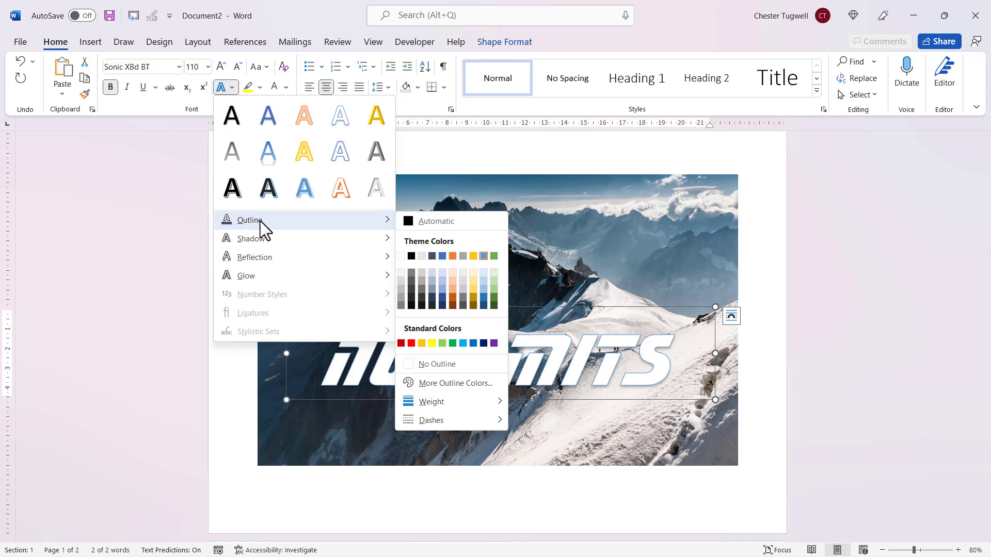
left_click(412, 256)
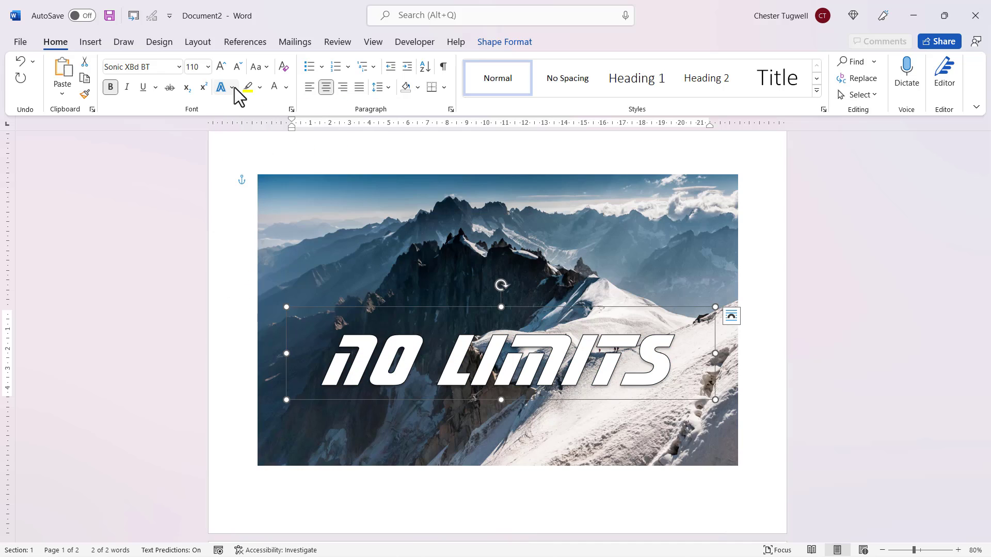
Add a reflection variation to NO LIMITS and move its text box higher on the photo.
left_click(234, 88)
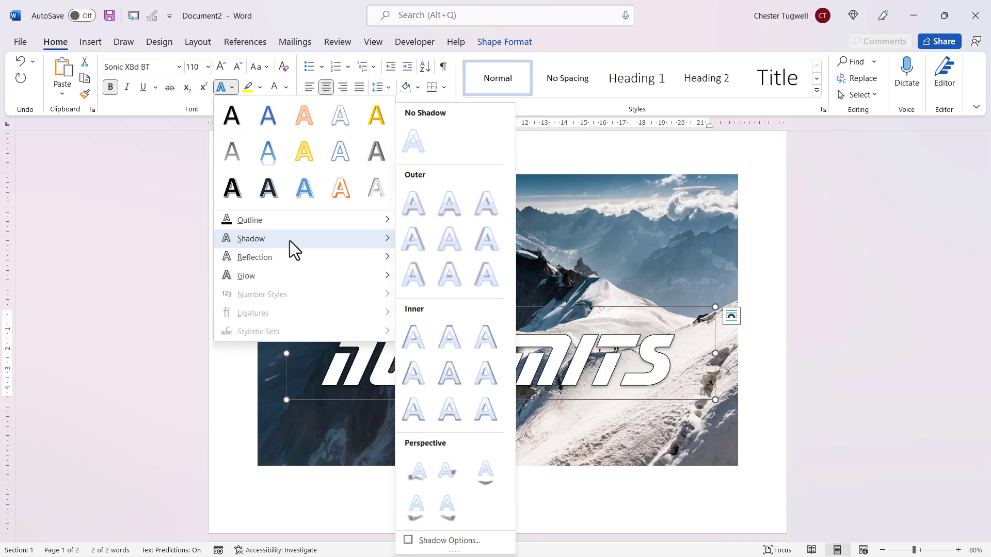
left_click(233, 86)
left_click(233, 87)
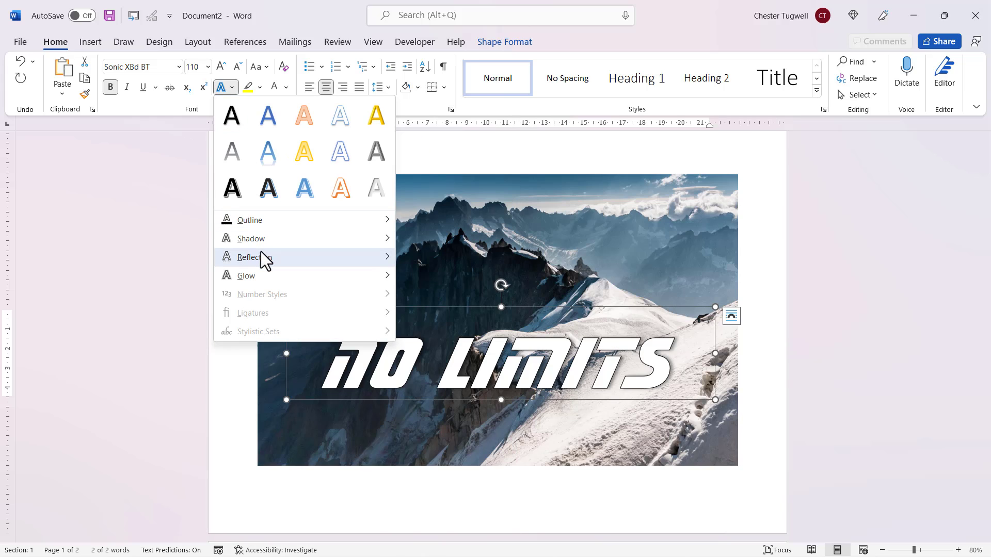
mouse_move(261, 257)
left_click(445, 352)
left_click(564, 242)
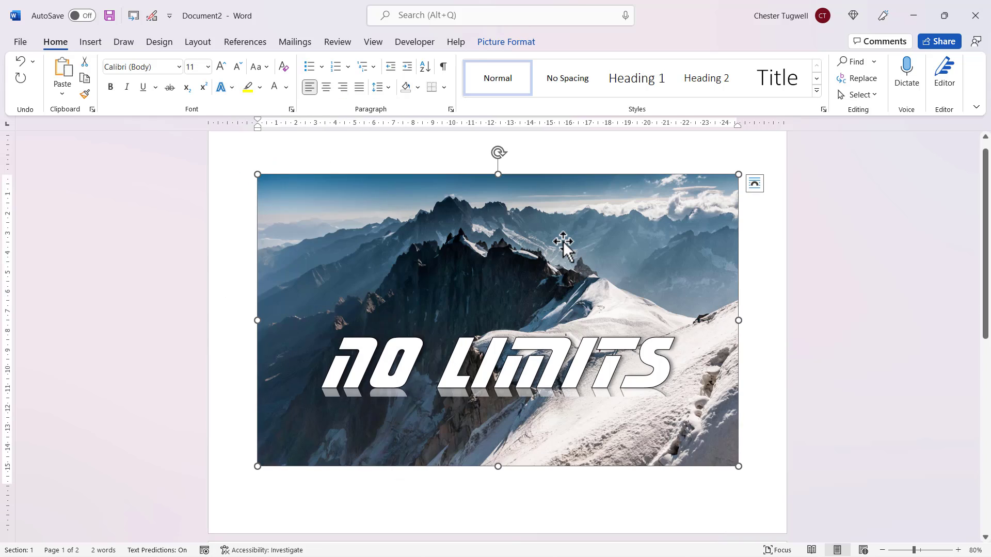
left_click(537, 357)
left_click_drag(534, 310, 533, 281)
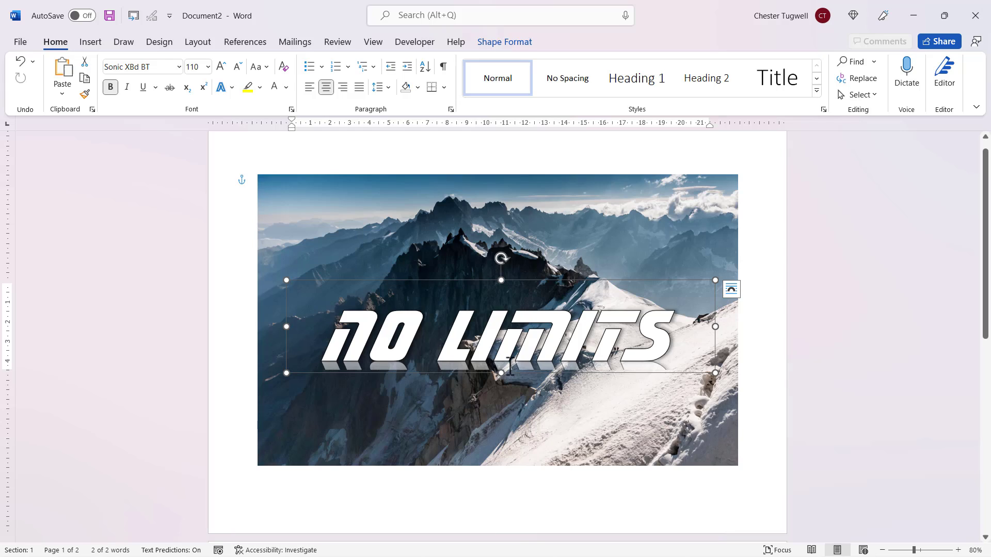
Apply Square wrapping to the mountain photo, which hides the NO LIMITS text behind it.
left_click(609, 213)
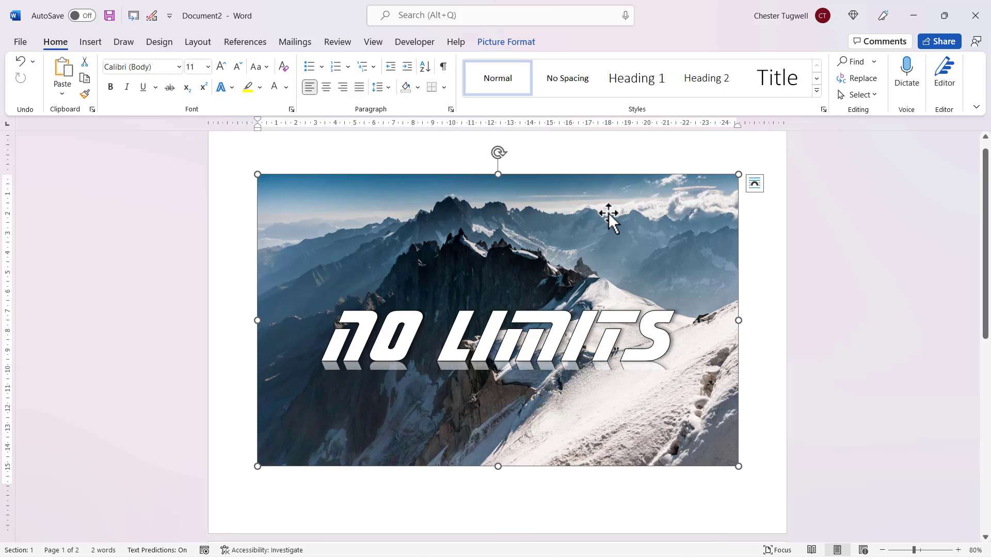
left_click(754, 181)
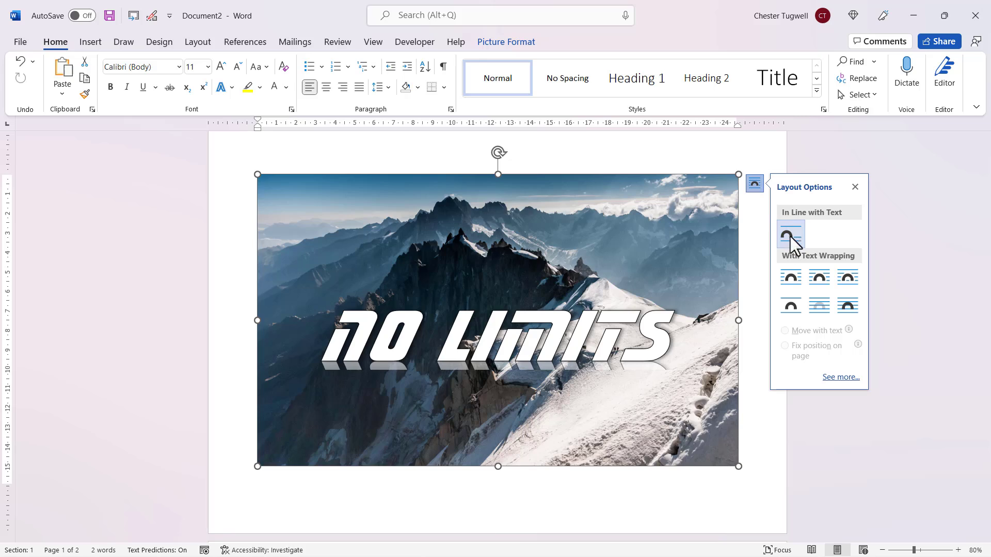
left_click(791, 283)
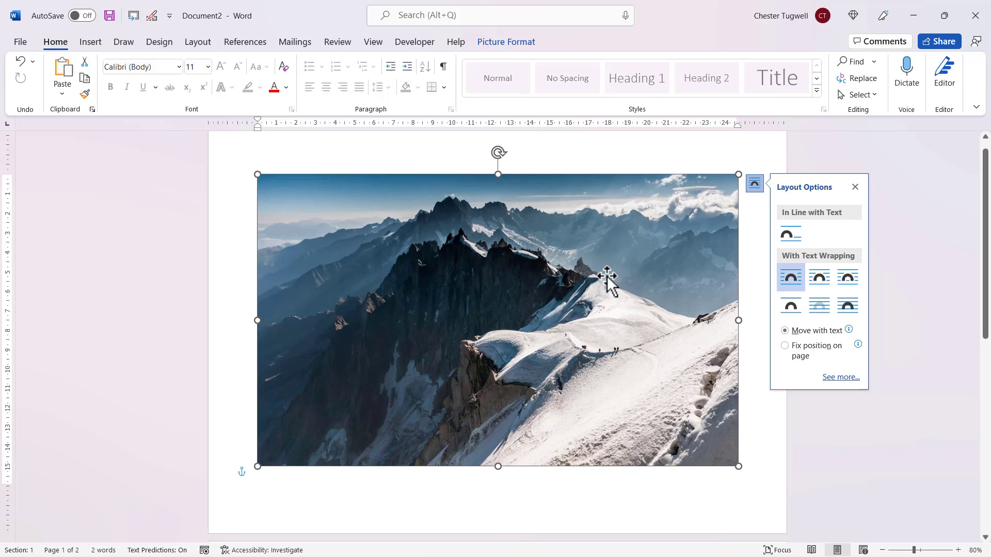
left_click(688, 148)
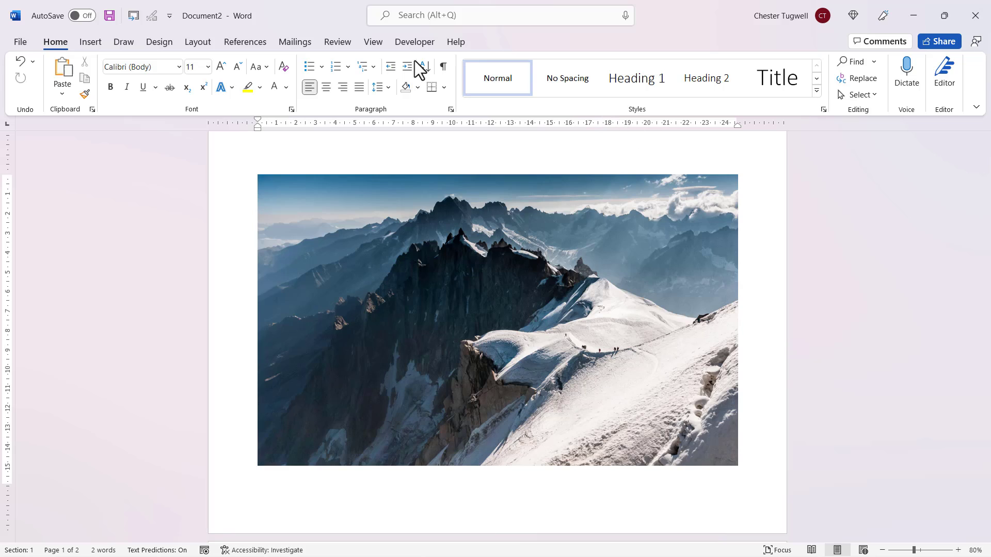
In the Selection Pane, bring Text Box 10 forward in front of the mountain photo.
left_click(454, 188)
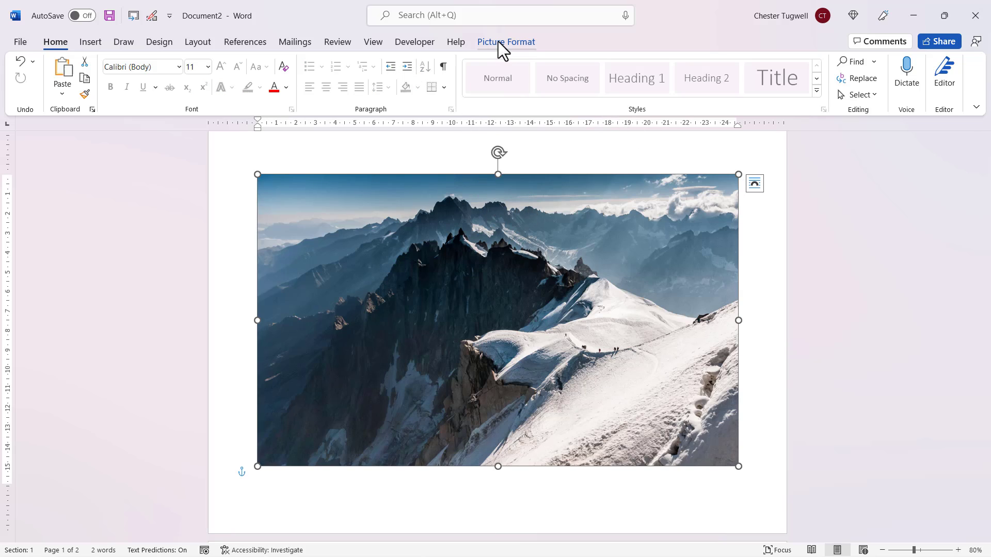
left_click(498, 41)
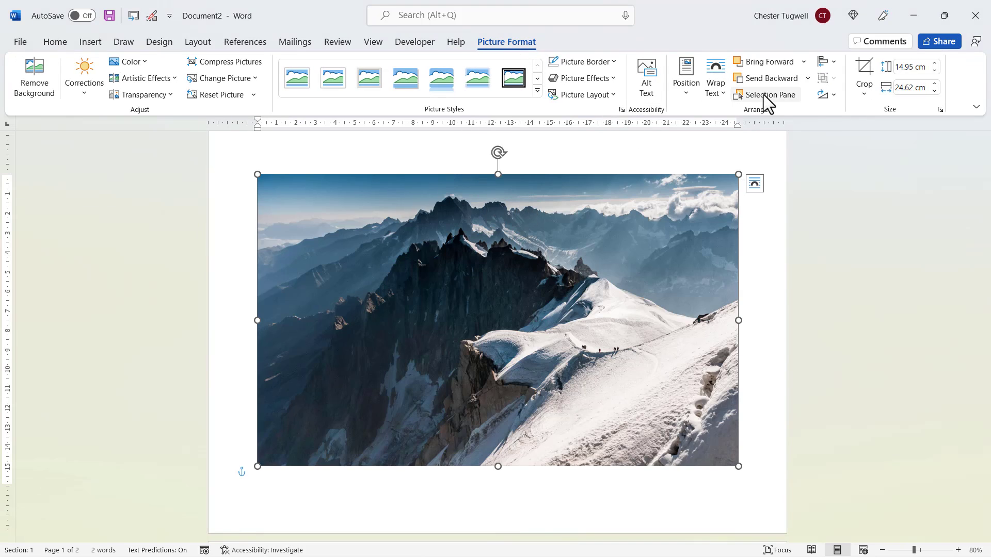
left_click(763, 96)
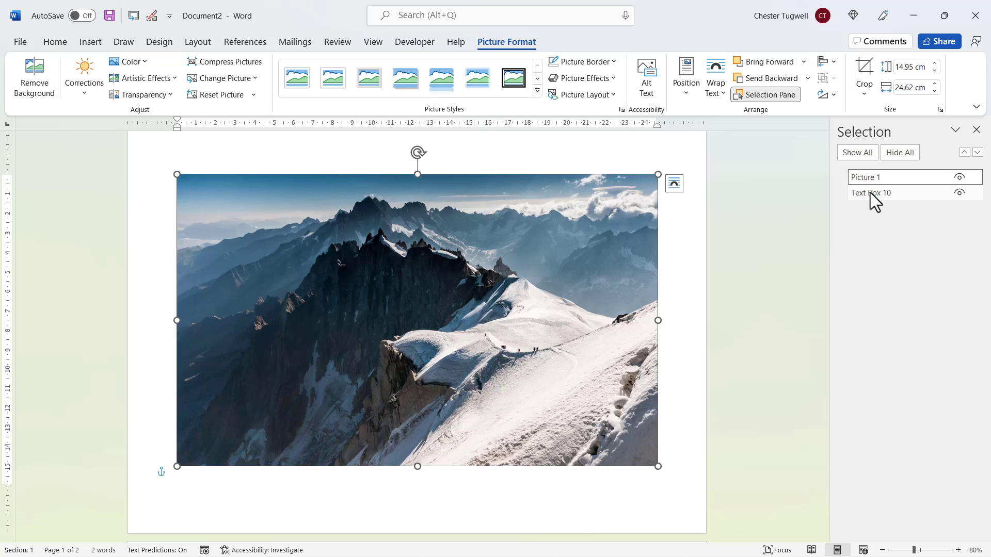
left_click(870, 193)
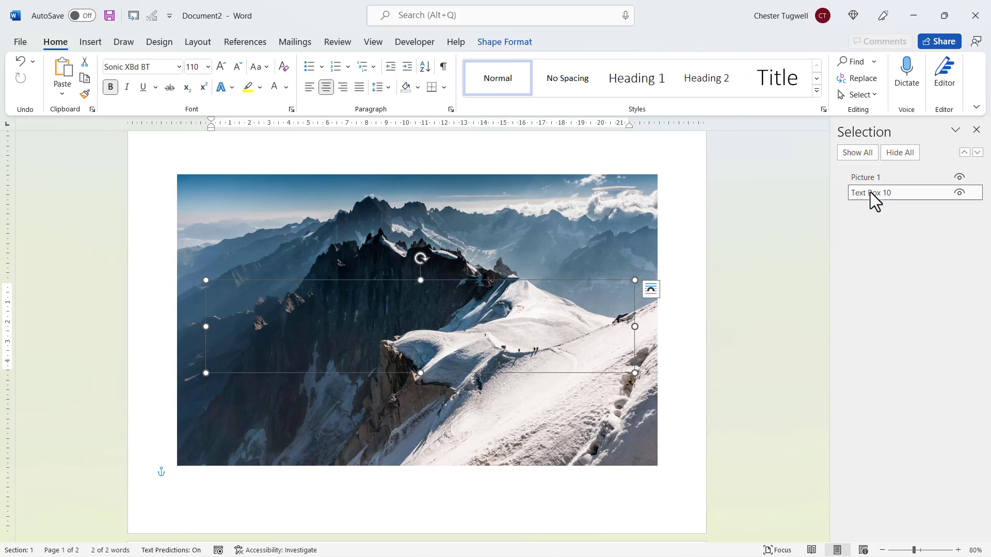
left_click(964, 153)
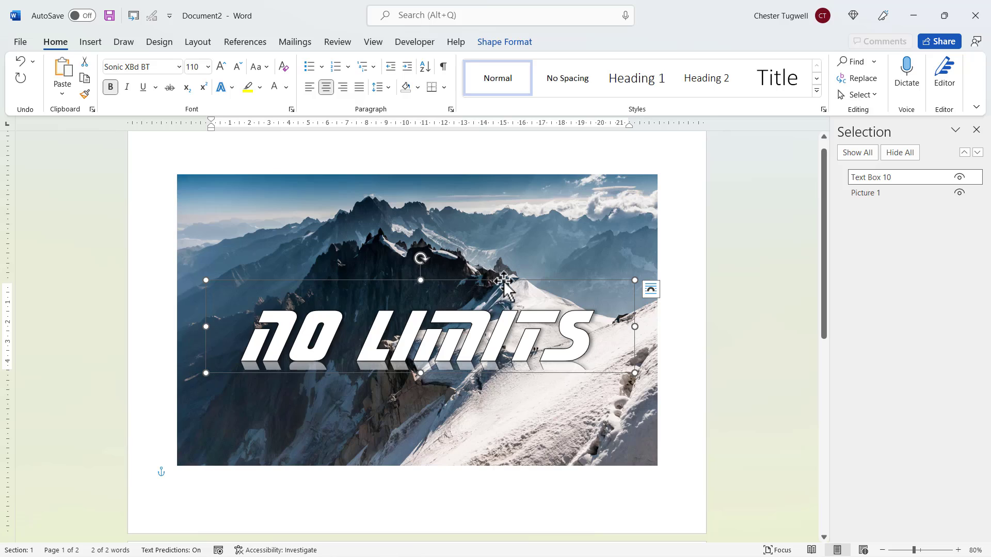
Group Picture 1 with the NO LIMITS text box, nudge the group, then delete it.
left_click(506, 222, "shift")
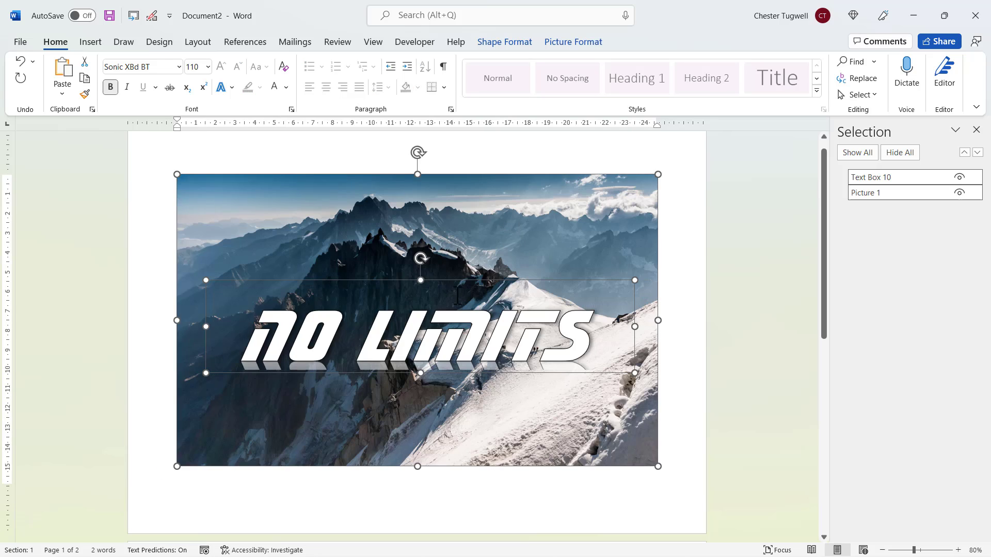
left_click(567, 44)
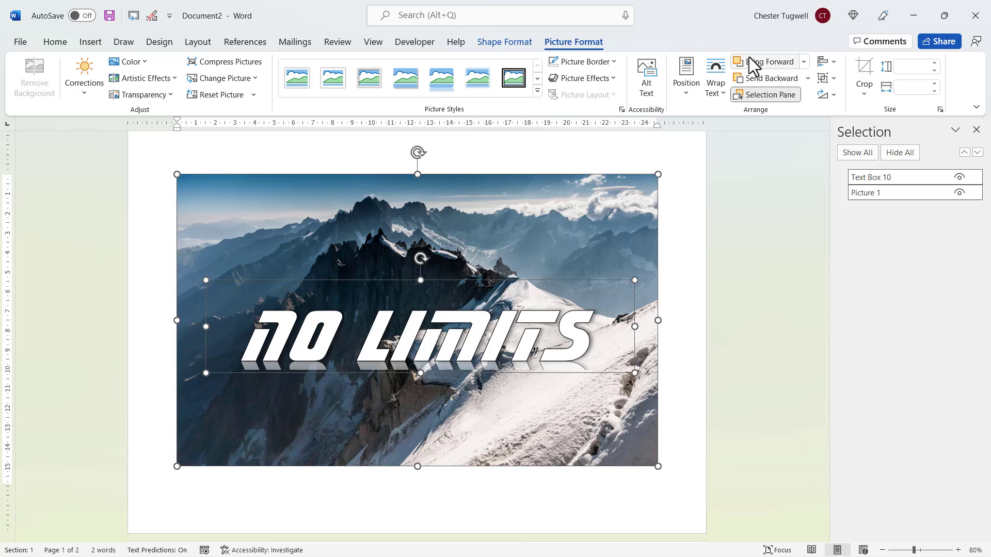
left_click(829, 80)
left_click(836, 98)
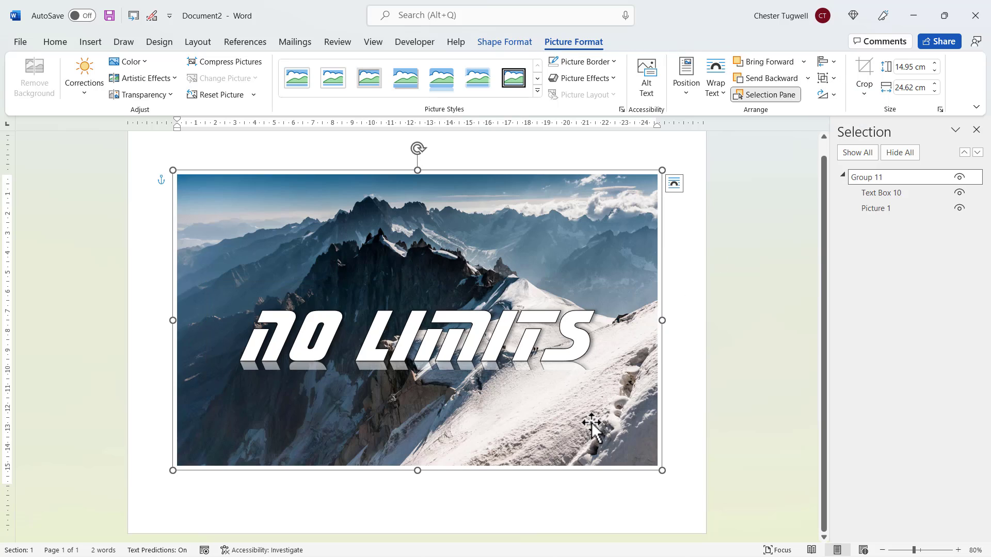
mouse_move(593, 424)
left_mouse_down()
mouse_move(593, 456)
mouse_move(601, 415)
mouse_move(613, 409)
mouse_move(603, 408)
left_mouse_up()
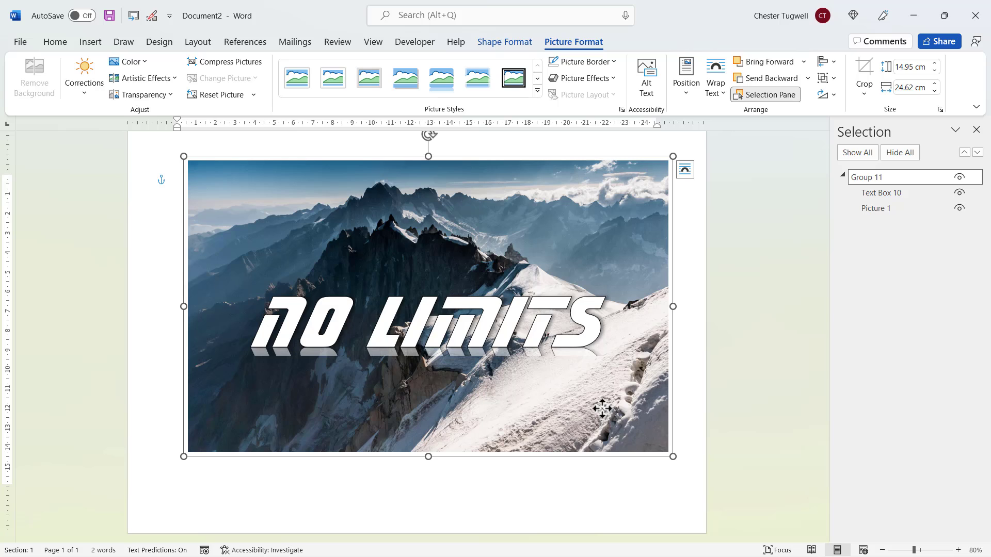
key("Delete")
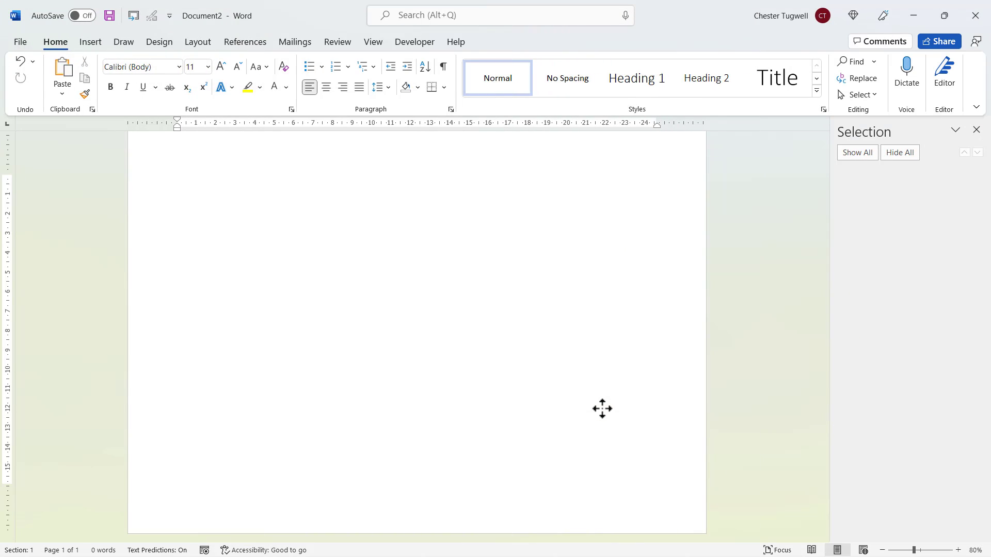
Draw a Top Corners One Rounded and One Snipped rectangle across most of the page.
left_click(94, 48)
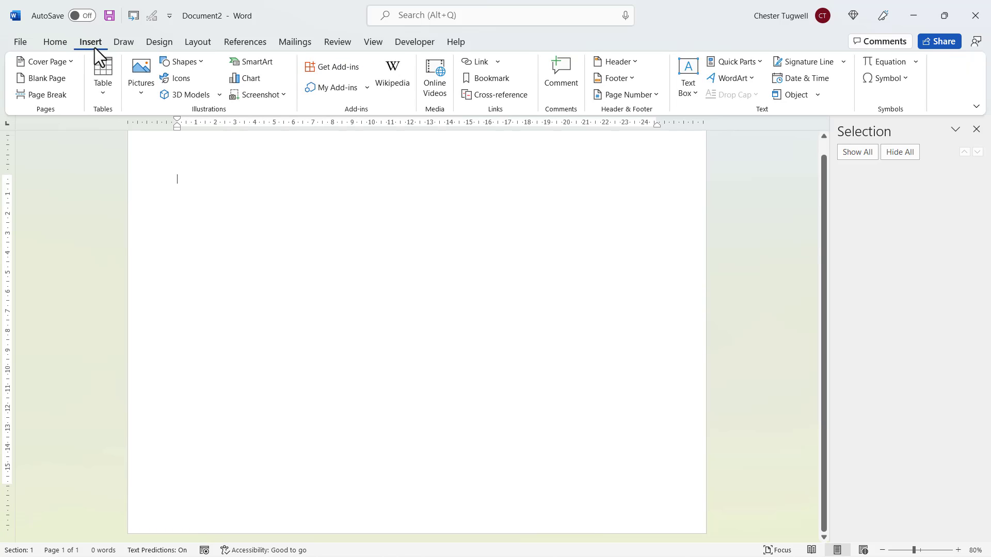
left_click(170, 64)
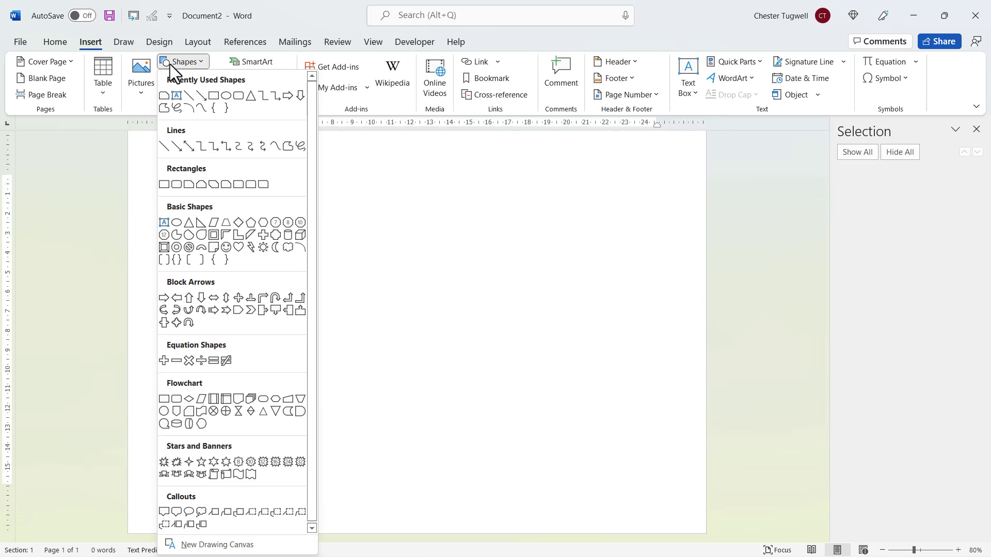
left_click(165, 97)
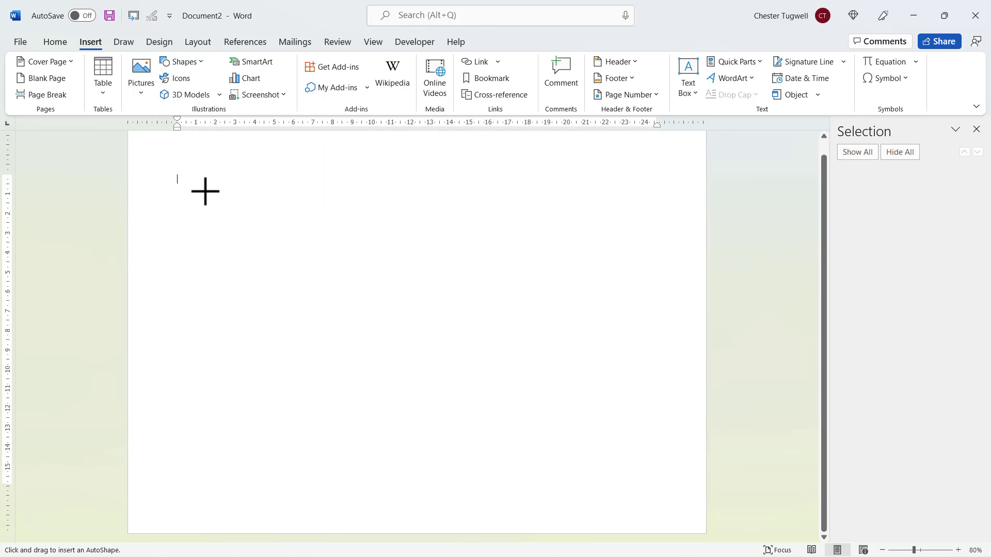
left_click_drag(206, 193, 646, 488)
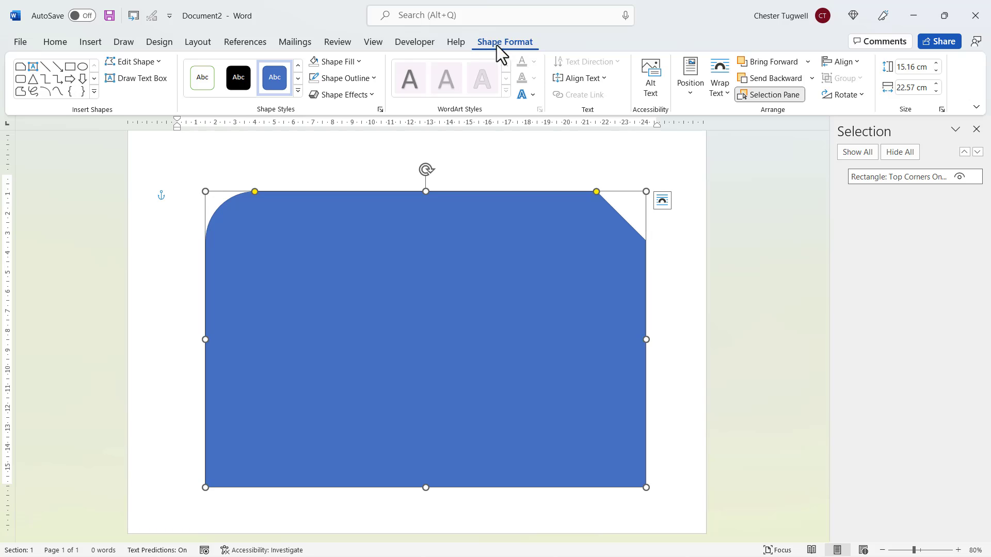
Use Shape Fill > Picture from a file to fill the shape with the mountain photo.
left_click(361, 62)
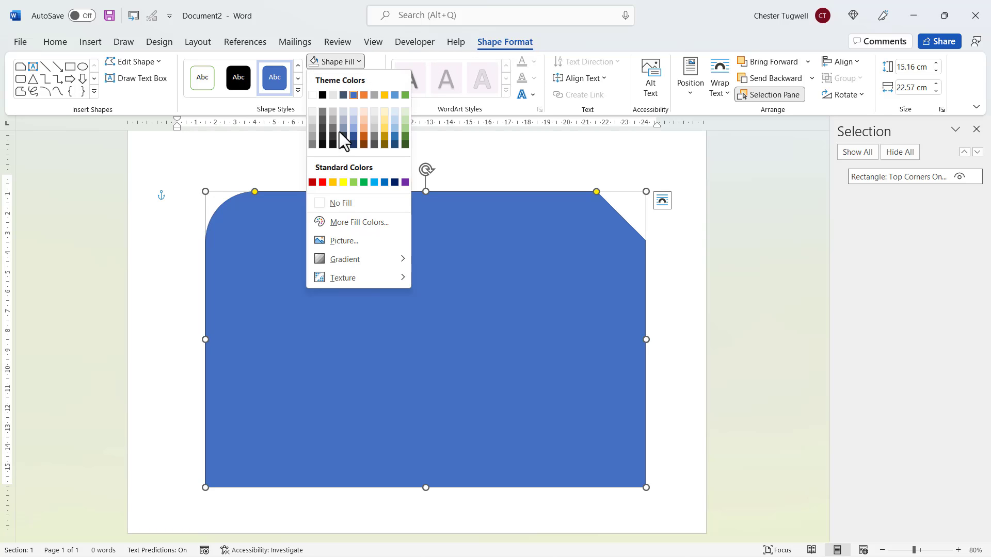
left_click(337, 242)
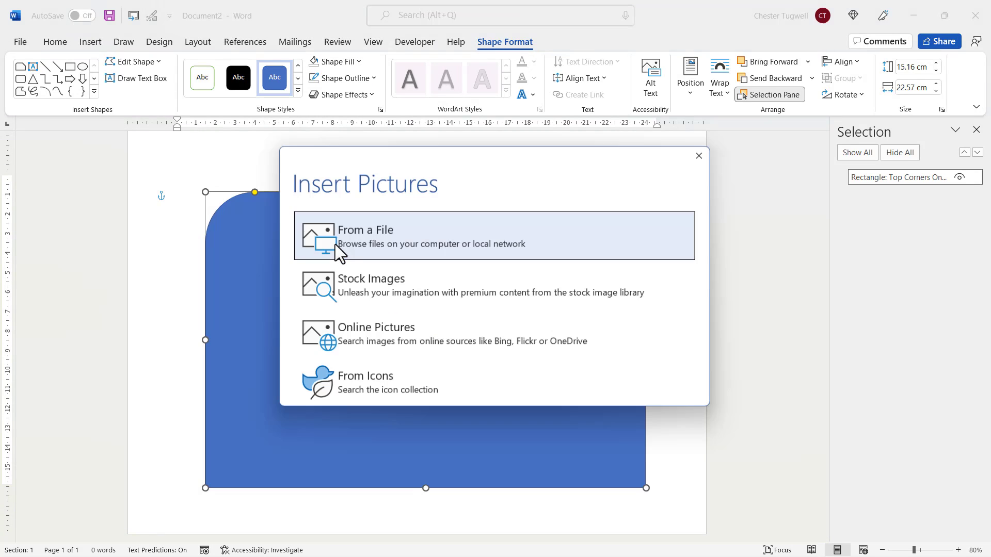
left_click(375, 236)
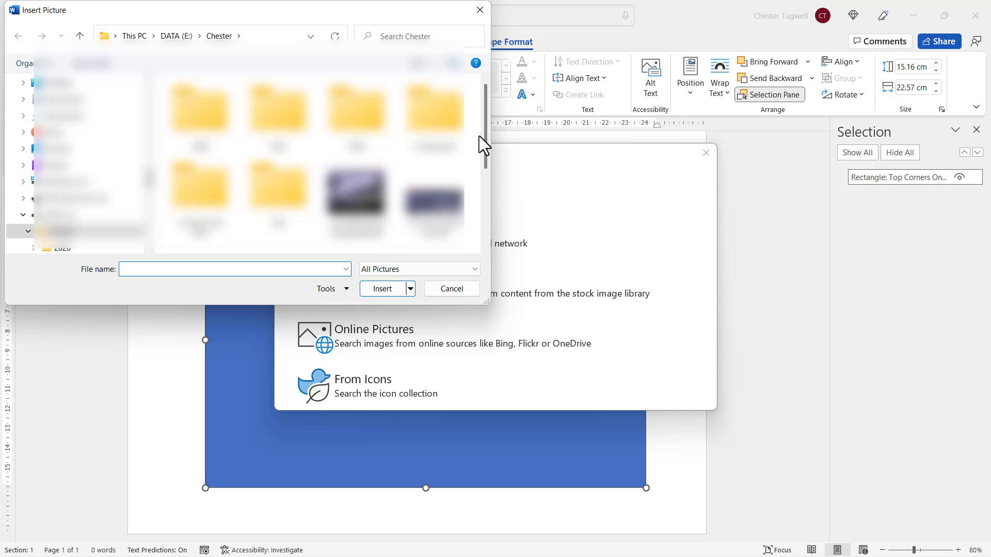
left_click_drag(486, 143, 481, 209)
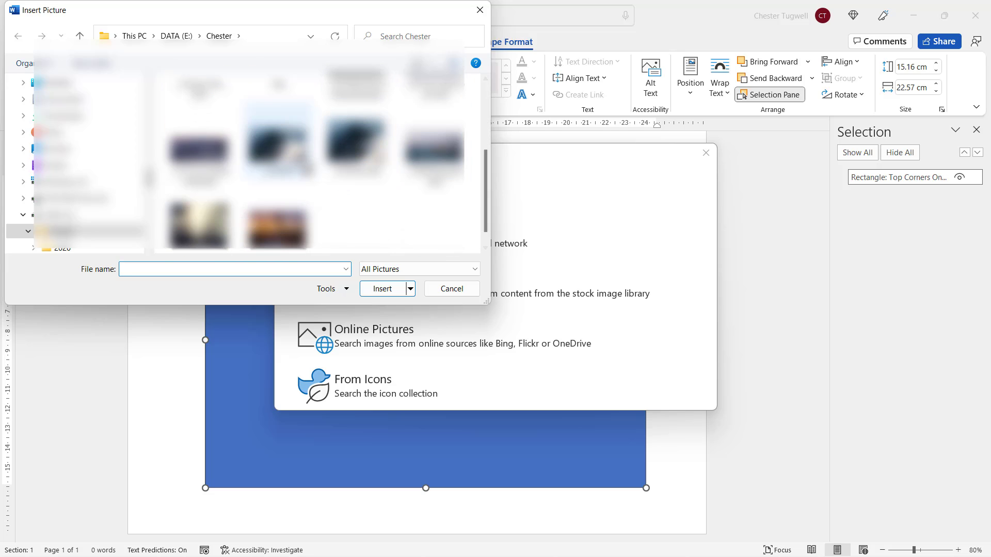
left_click(279, 142)
left_click(381, 291)
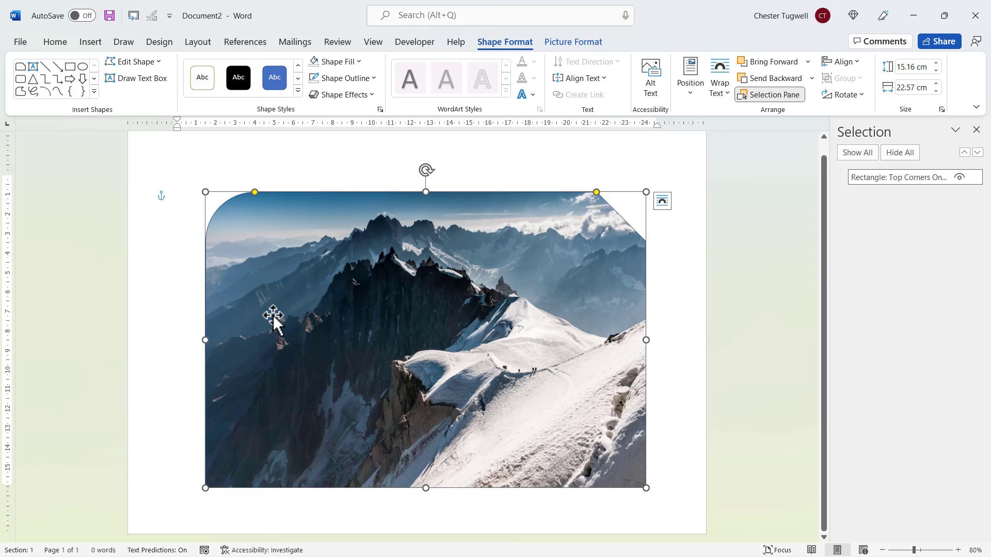
Type NO LIMITS in the shape and format it as 90 pt Sonic XBd BT.
type("NO")
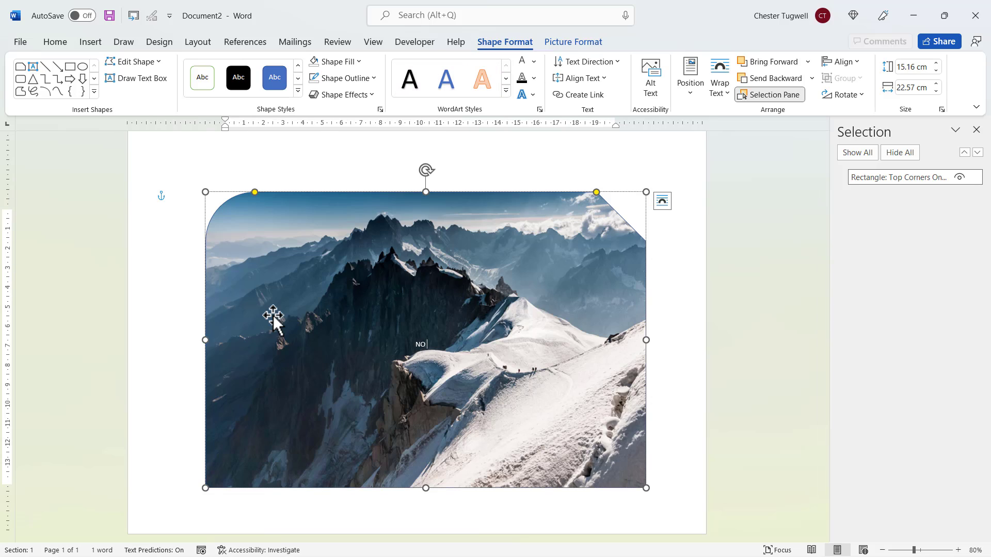
type(" LIMITS")
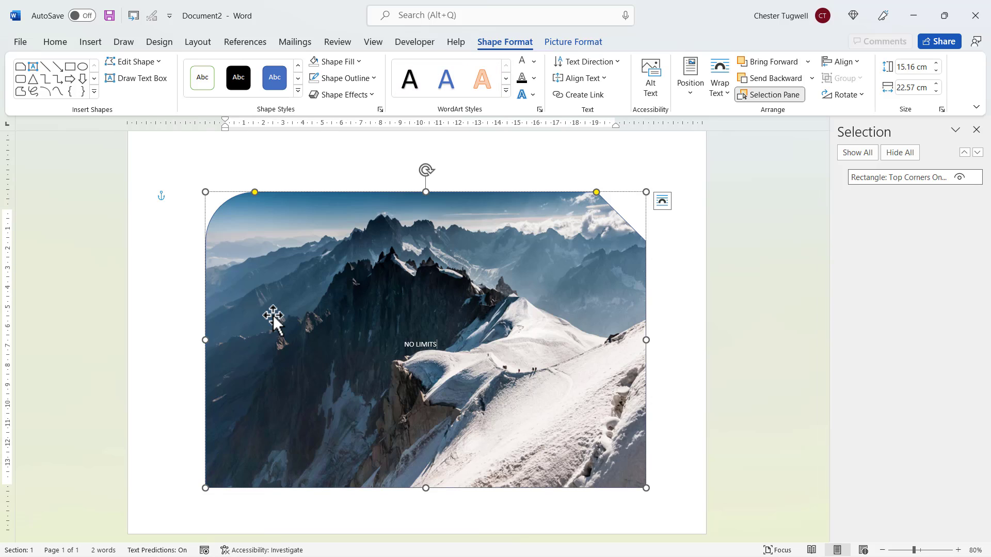
triple_click(451, 342)
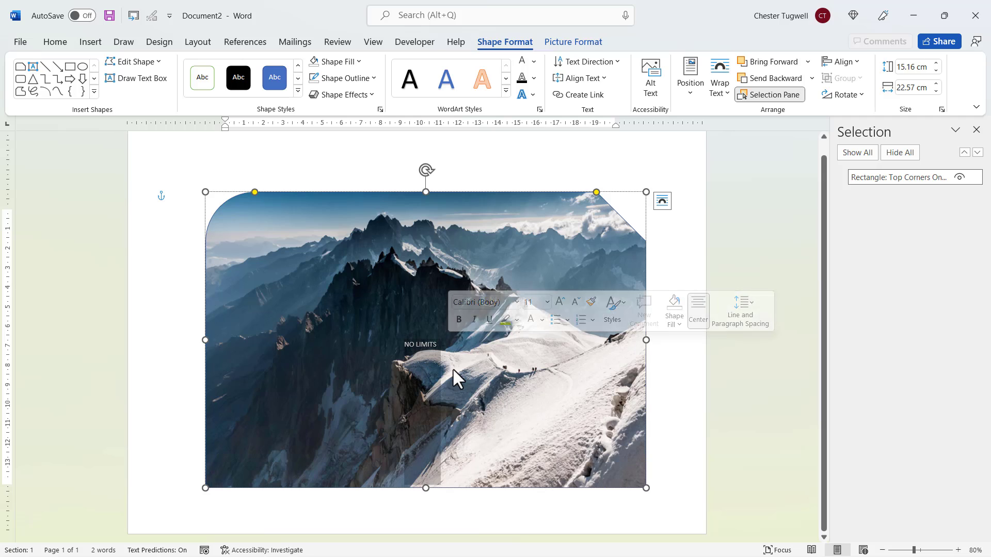
left_click(64, 45)
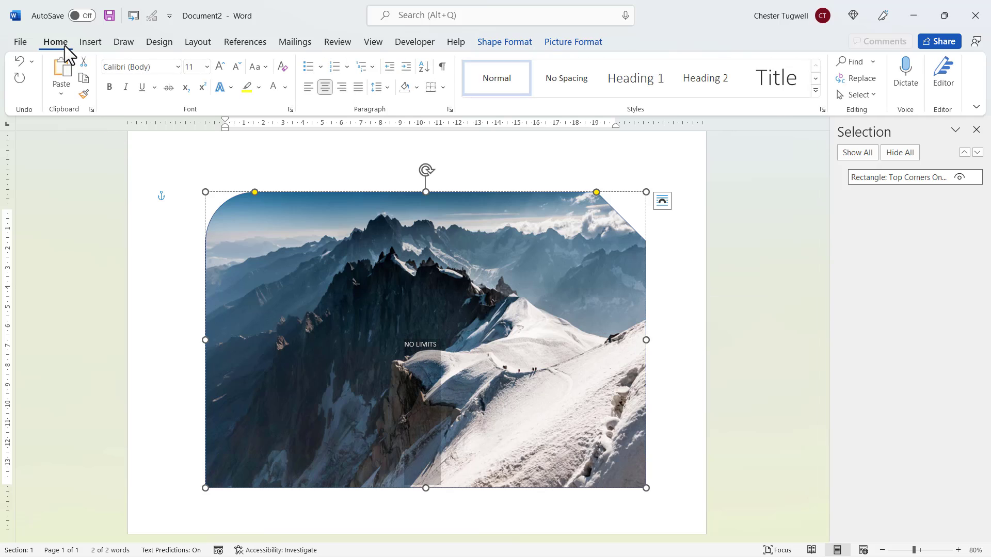
left_click(221, 66)
left_click(221, 66)
left_click(221, 67)
left_click(221, 67)
left_click(221, 66)
left_click(221, 67)
left_click(221, 66)
left_click(221, 66)
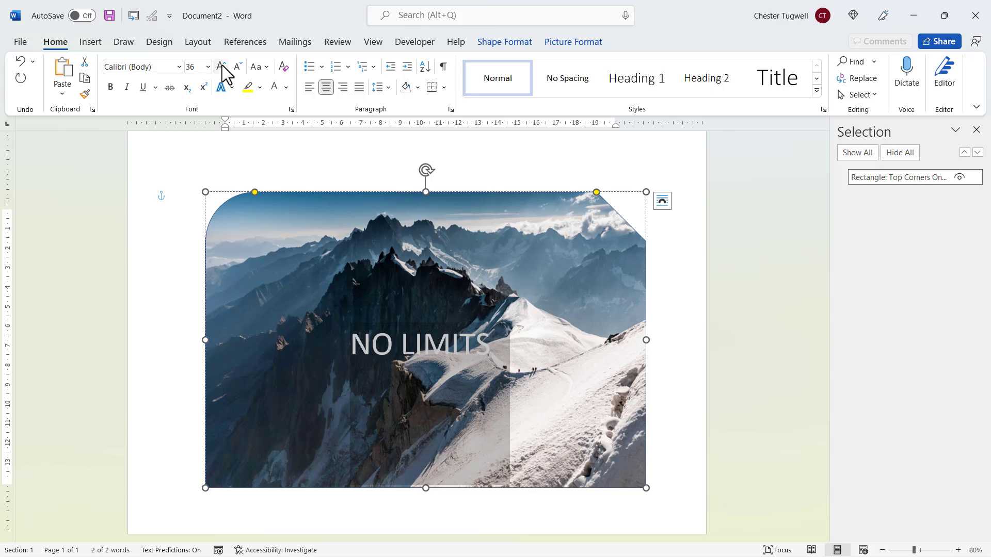
left_click(221, 67)
left_click(221, 67)
left_click(221, 67)
left_click(221, 66)
left_click(221, 67)
left_click(221, 67)
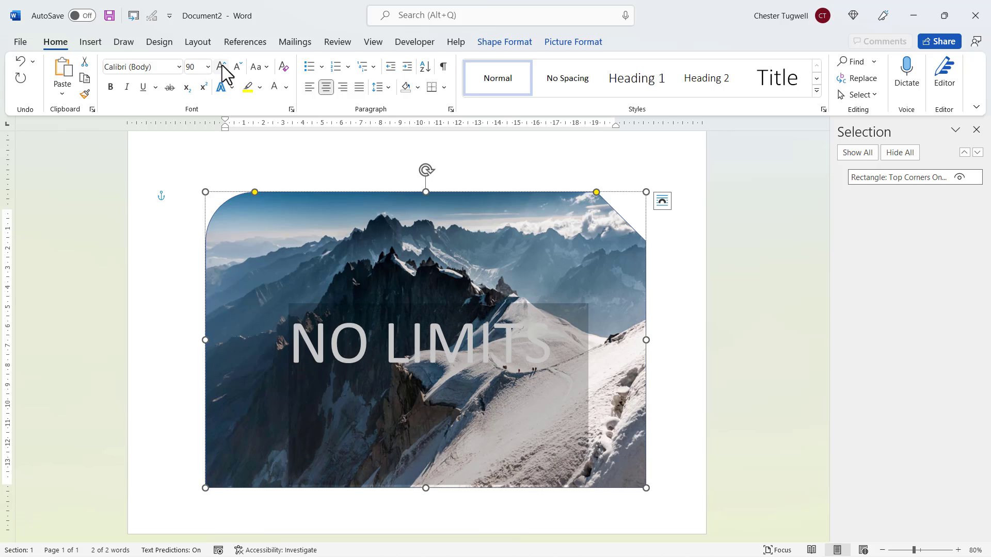
left_click(179, 66)
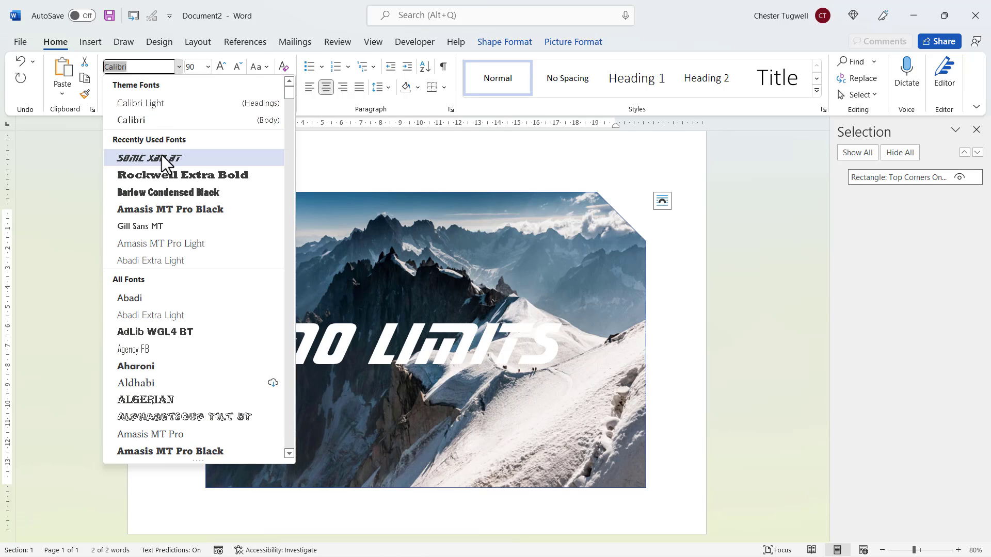
left_click(162, 157)
Close Text Effects unchanged, then nudge the photo shape slightly lower.
left_click(233, 87)
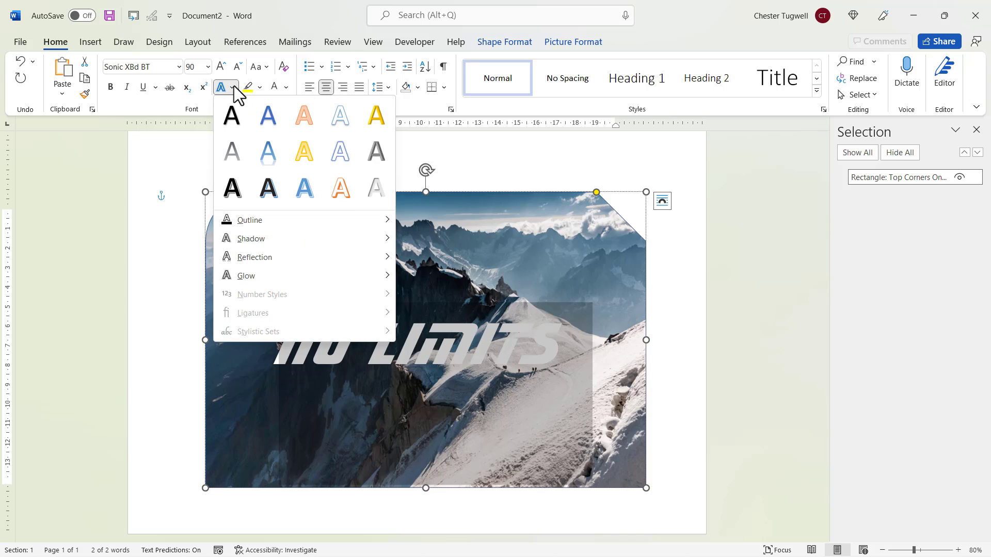
mouse_move(259, 219)
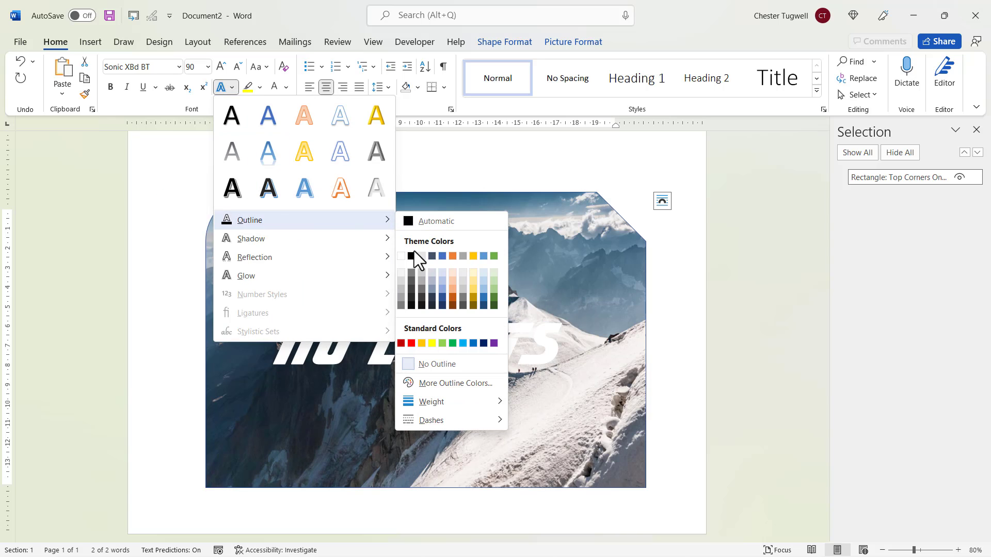
left_click(439, 249)
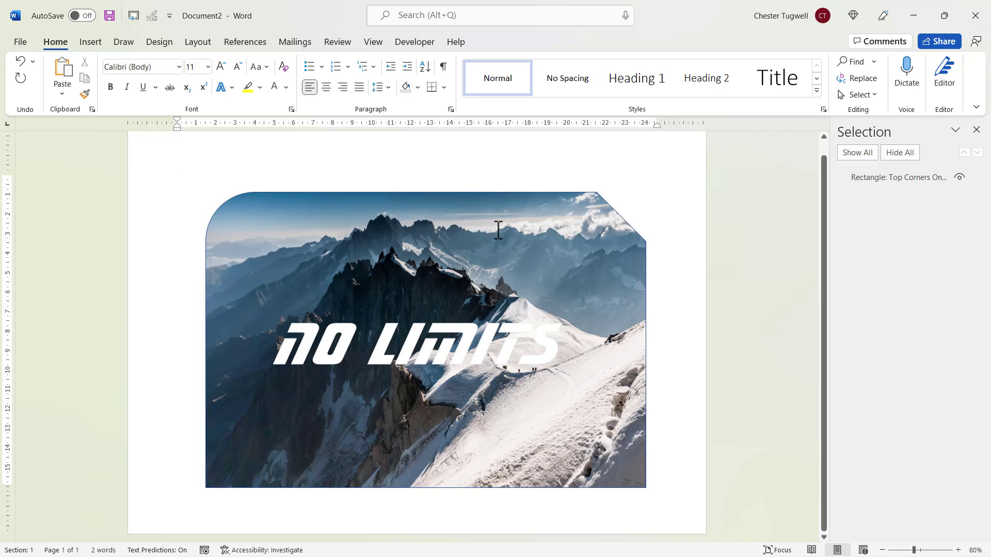
left_click(491, 193)
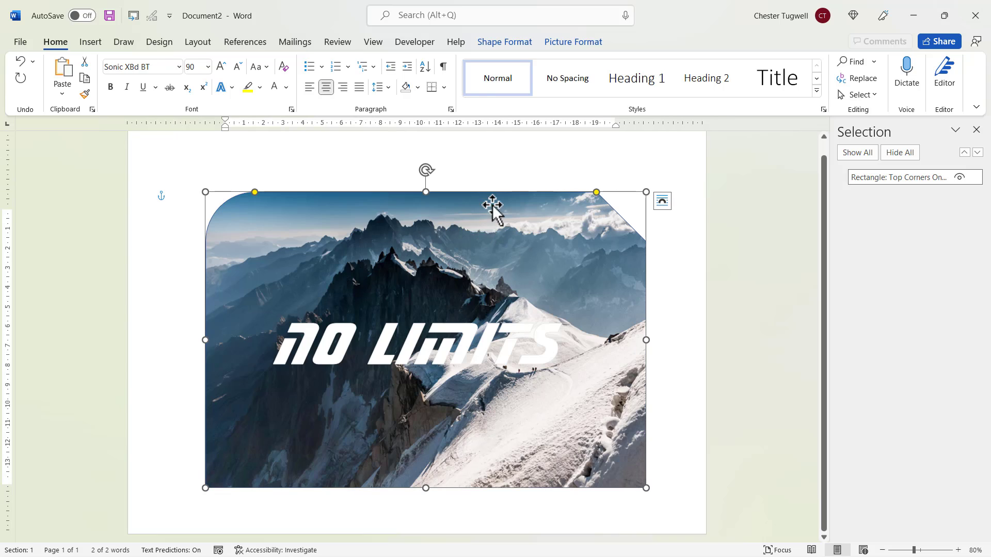
mouse_move(489, 190)
left_mouse_down()
mouse_move(490, 256)
mouse_move(492, 192)
left_mouse_up()
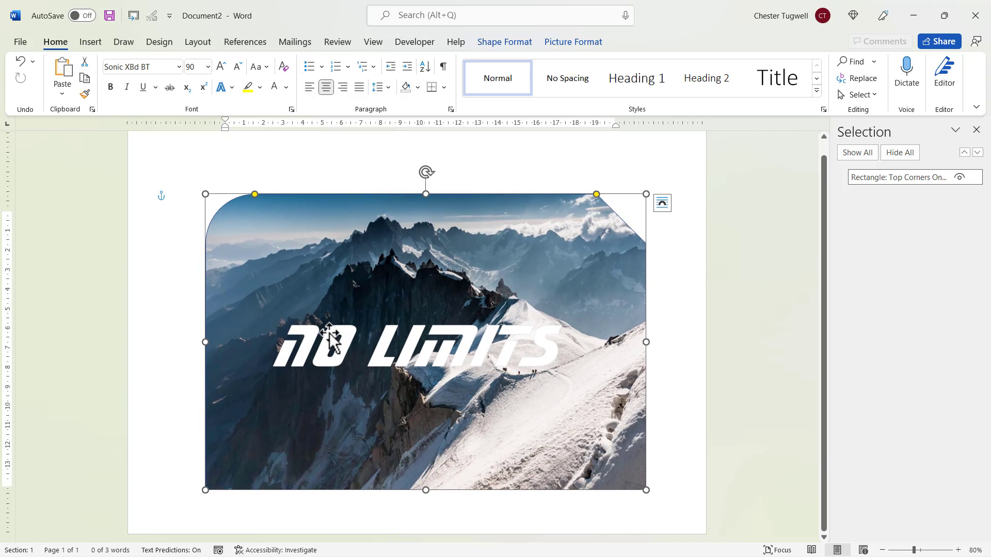
In Format Shape's Layout & Properties text settings, set Vertical alignment to Top.
right_click(444, 274)
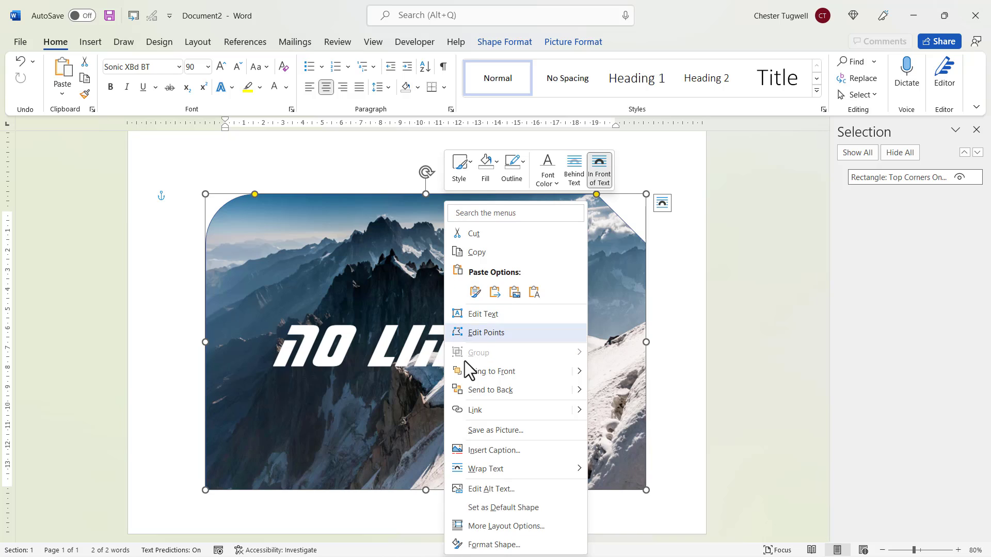
left_click(483, 545)
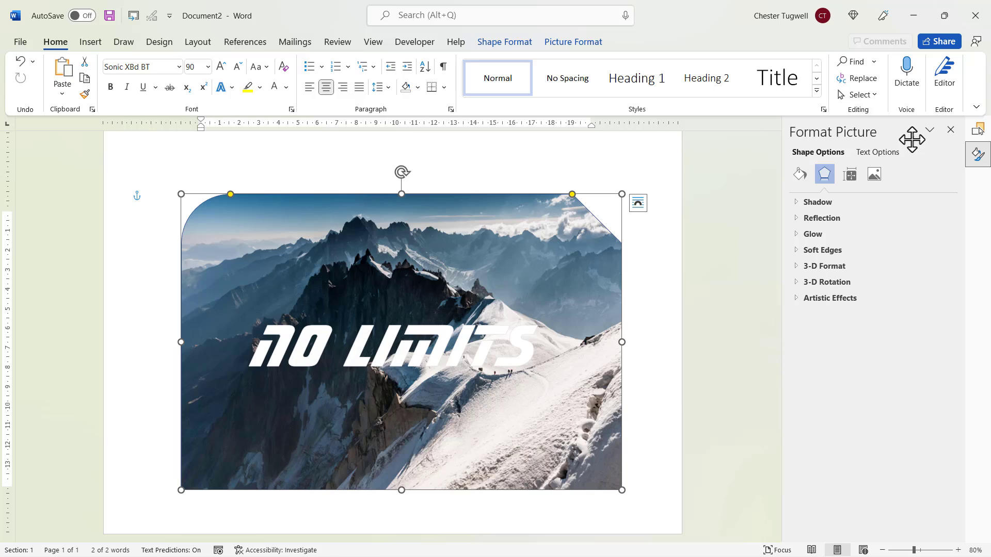
left_click(864, 154)
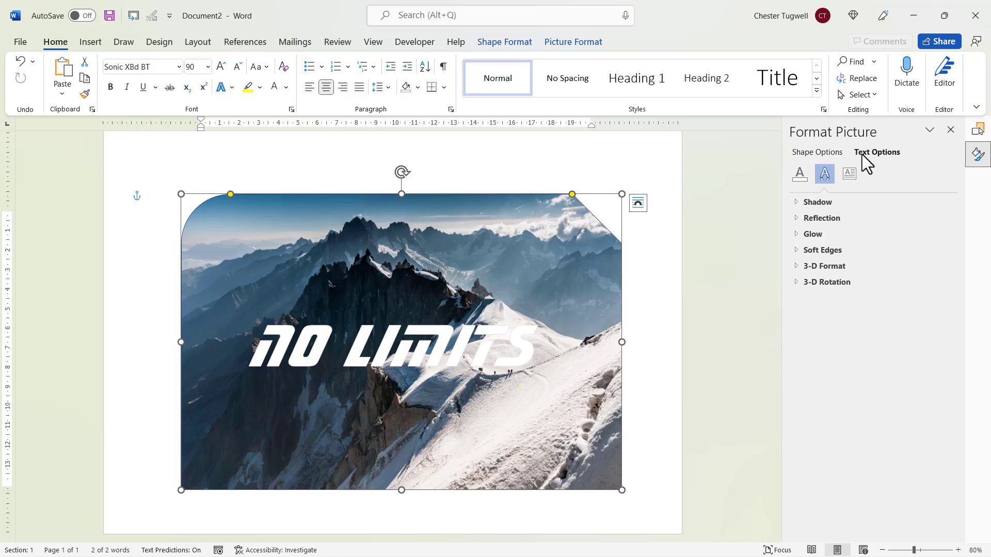
left_click(854, 180)
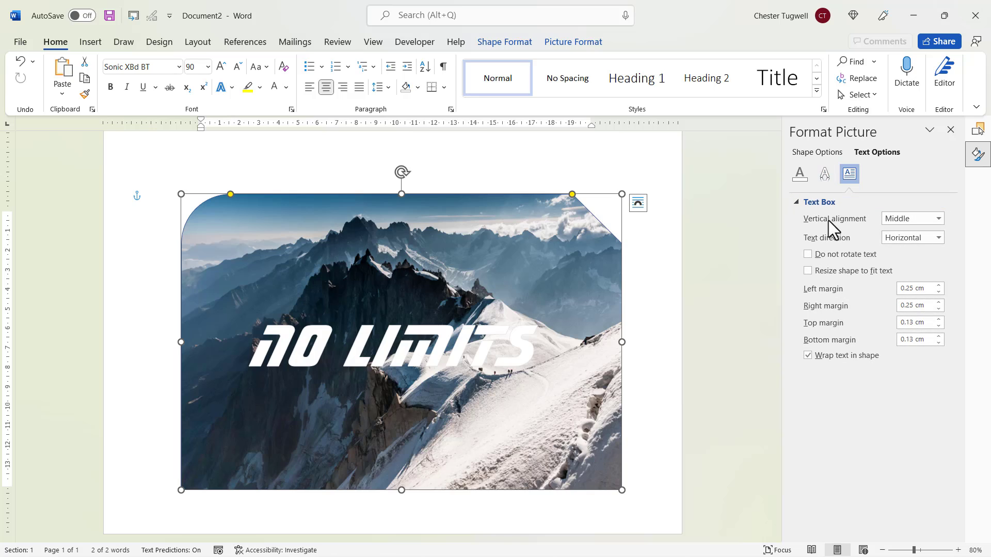
left_click(938, 219)
left_click(938, 327)
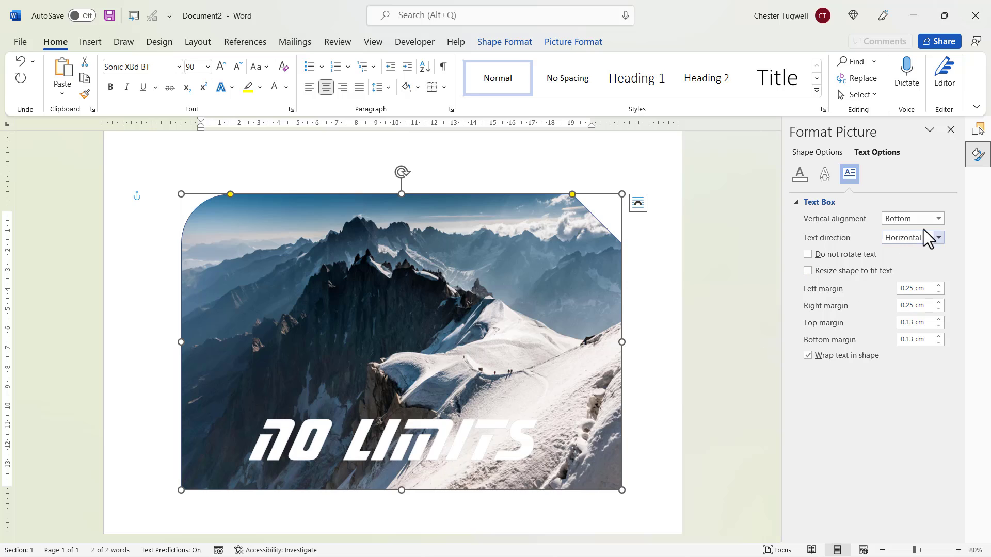
left_click(939, 218)
left_click(937, 246)
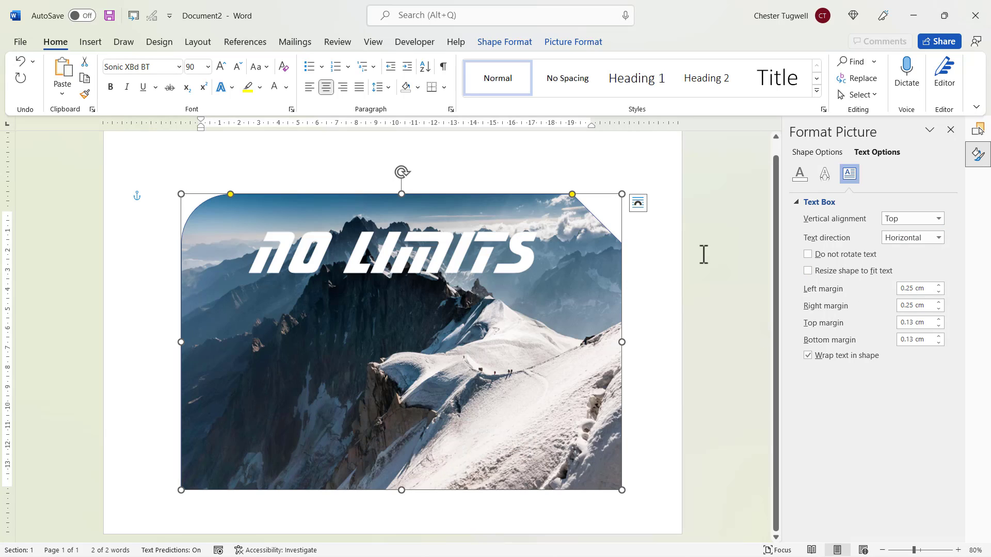